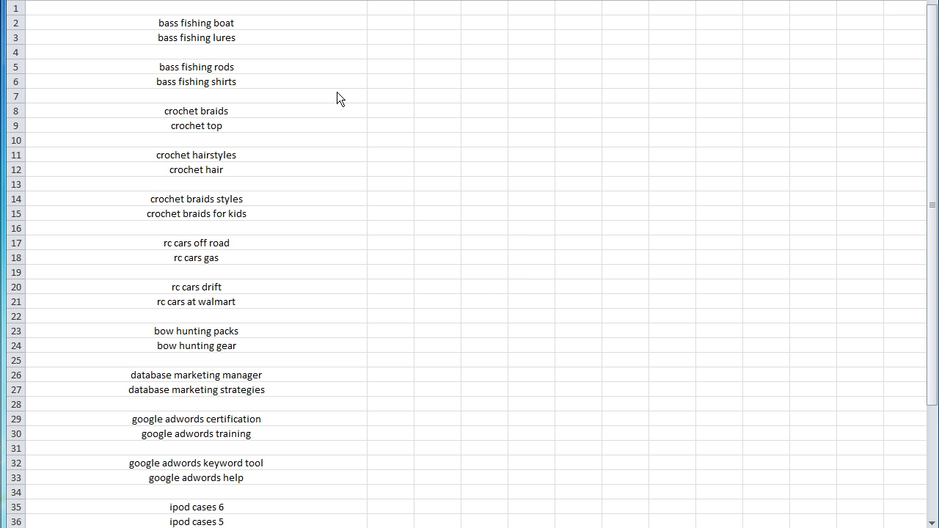
# - Compare the bass fishing and crochet keyword pairs in the list, from "bass fishing boat" to "crochet braids for kids"
pyautogui.click(256, 20)
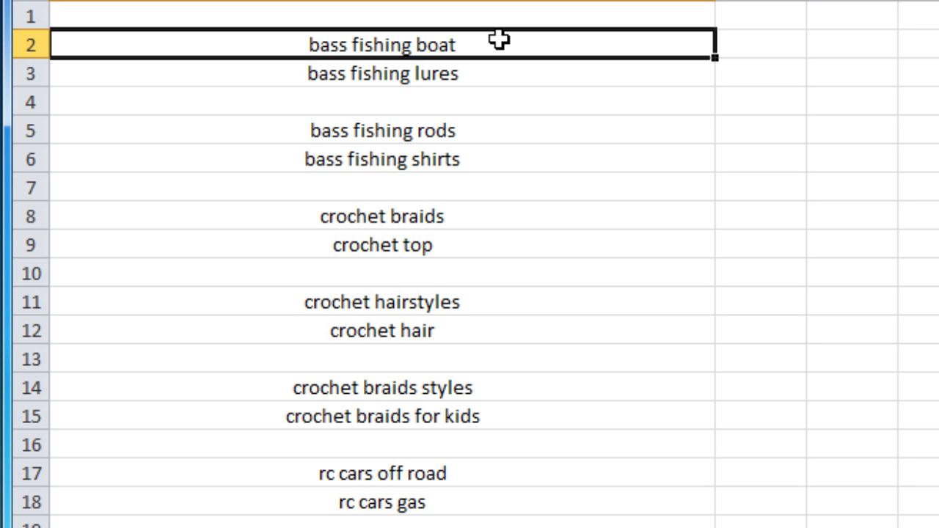
pyautogui.click(490, 70)
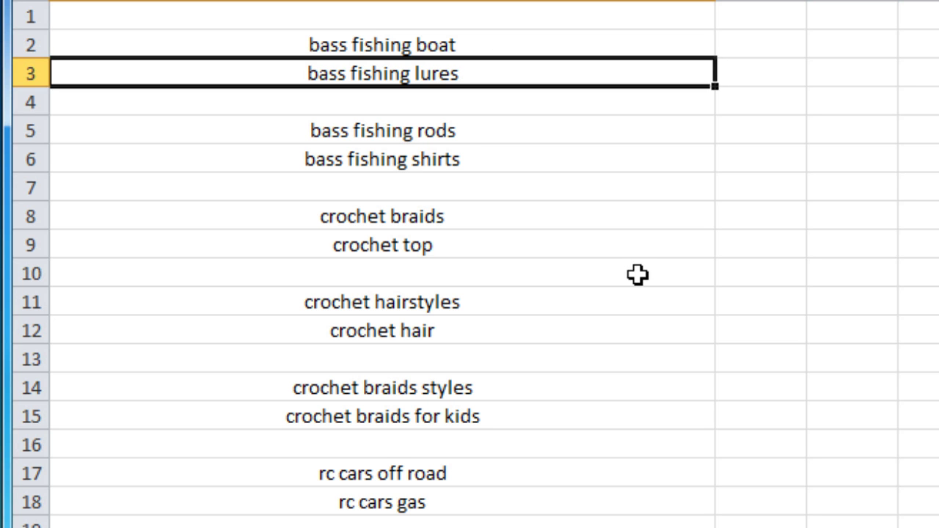
pyautogui.click(504, 142)
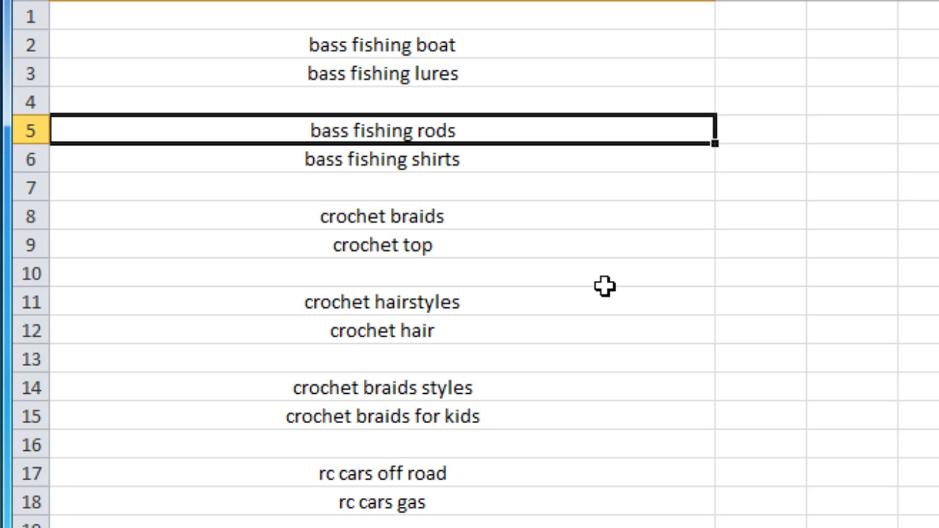
pyautogui.click(501, 168)
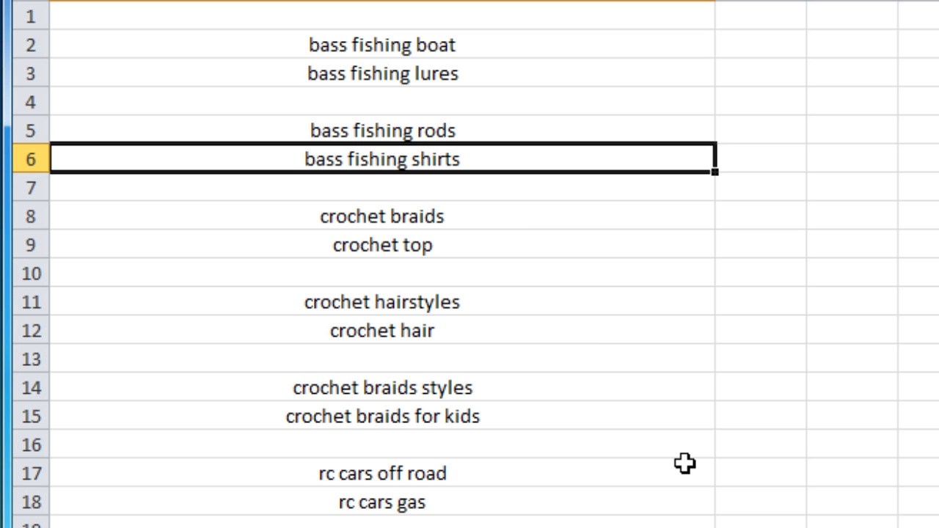
pyautogui.click(509, 221)
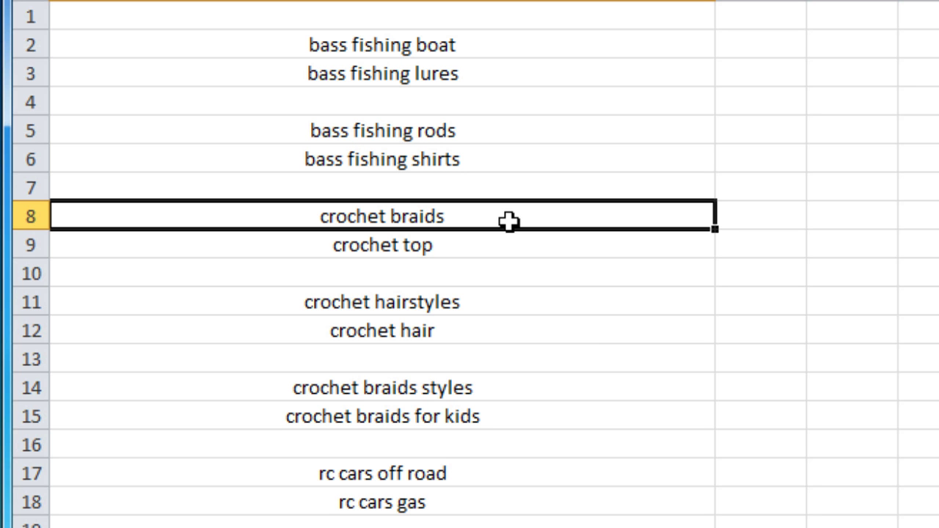
pyautogui.click(487, 251)
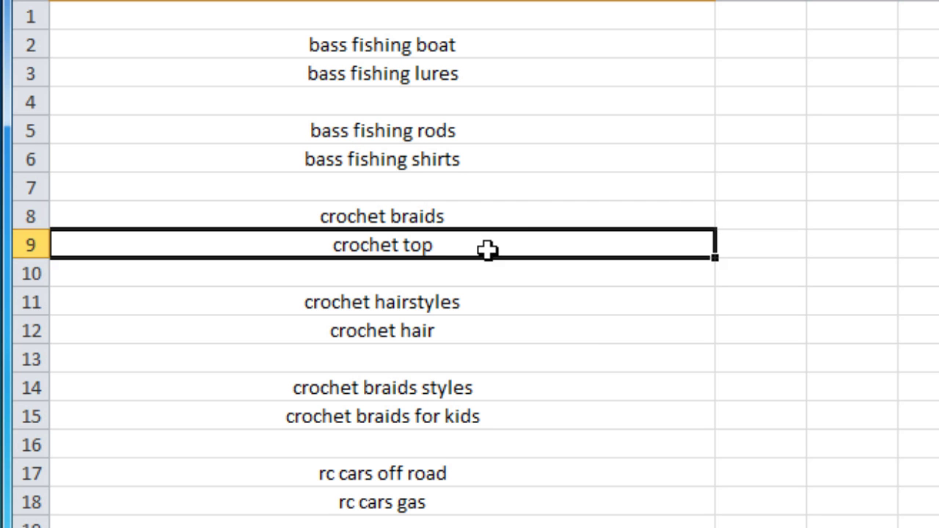
pyautogui.click(494, 303)
pyautogui.click(474, 331)
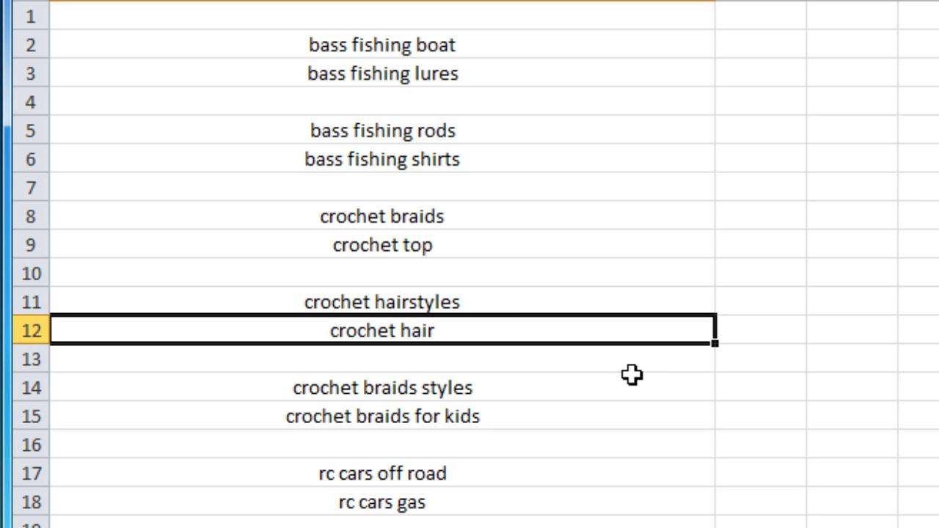
pyautogui.click(529, 388)
pyautogui.click(529, 417)
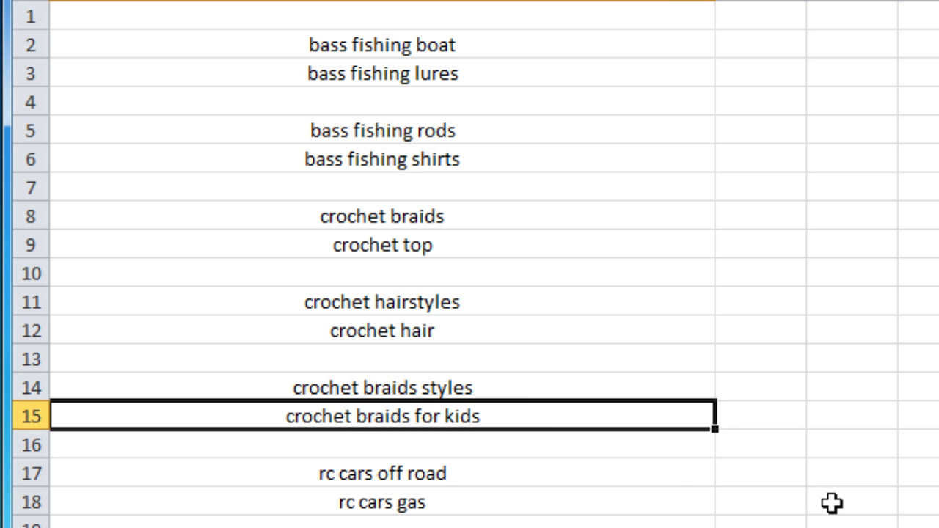
# - Compare the rc cars keyword pairs in rows 17 to 21 and go on to "bow hunting packs"
pyautogui.click(438, 478)
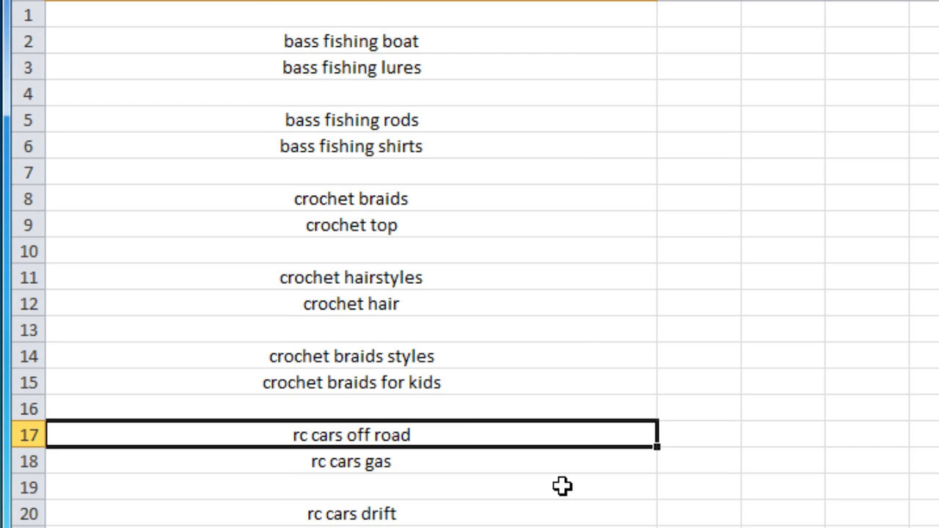
pyautogui.click(532, 509)
pyautogui.click(310, 289)
pyautogui.click(314, 301)
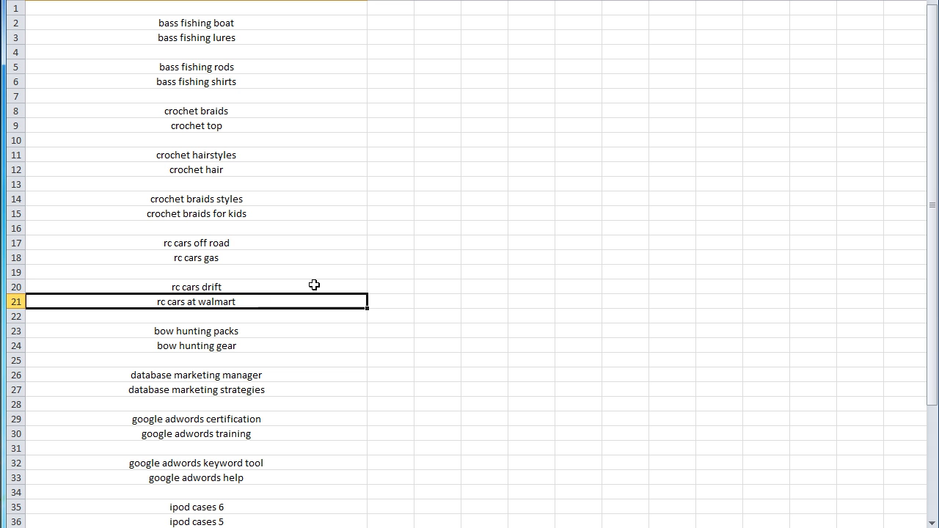
pyautogui.click(294, 334)
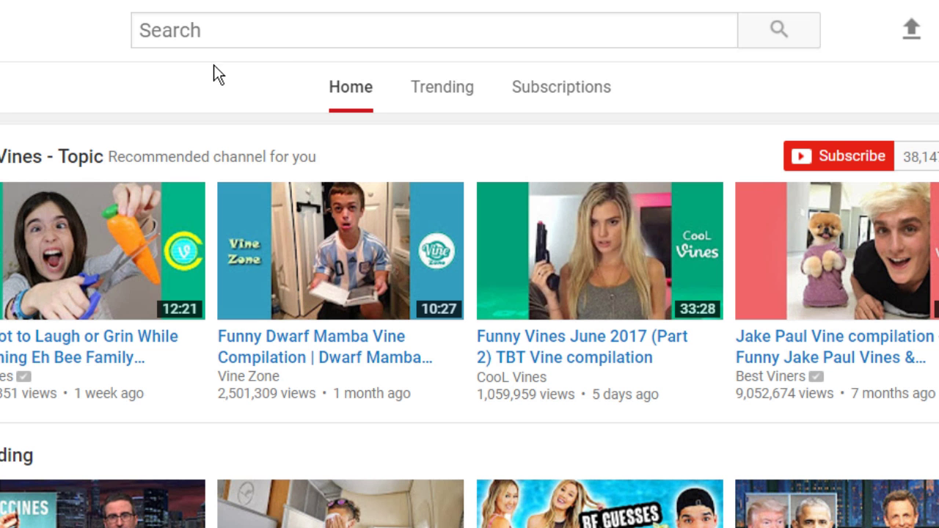
# - Switch to YouTube and enter the search query "what do people search for on youtube"
pyautogui.click(177, 34)
pyautogui.write('what ')
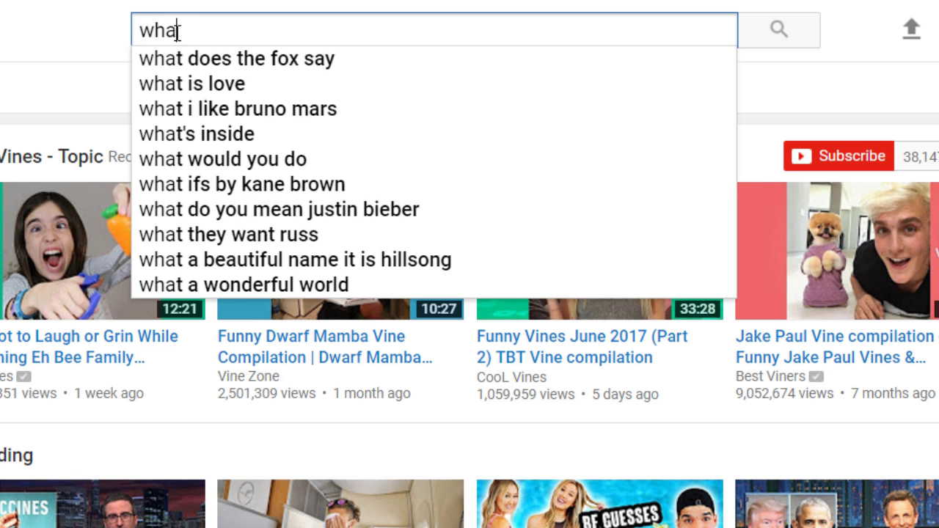
pyautogui.write('do people')
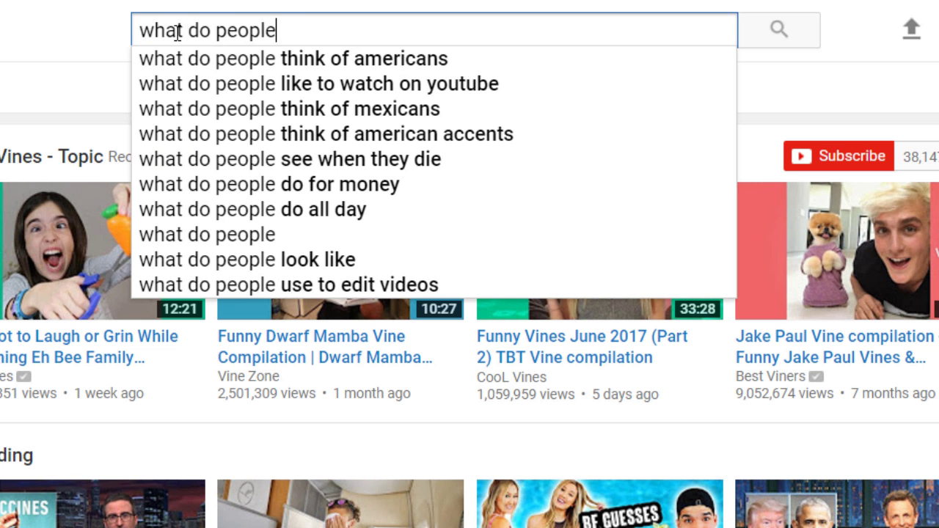
pyautogui.write(' search for on ')
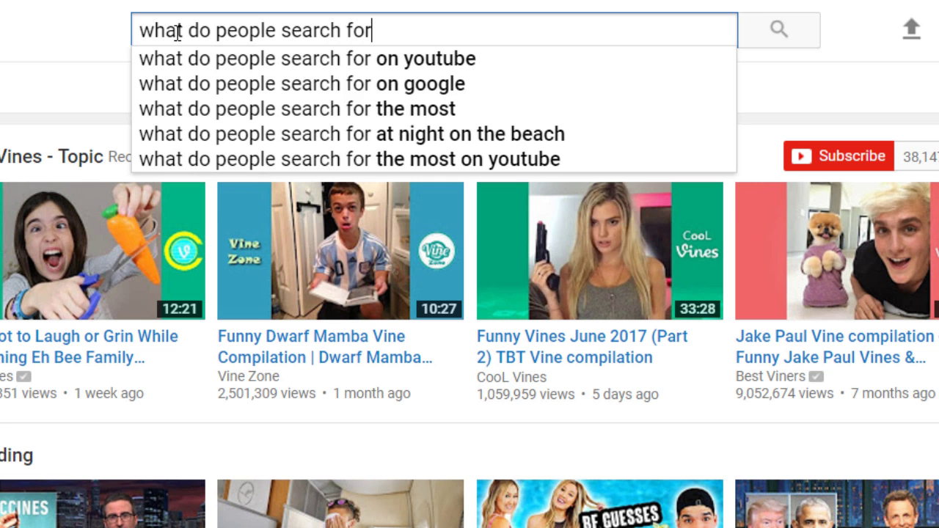
pyautogui.write('youtube')
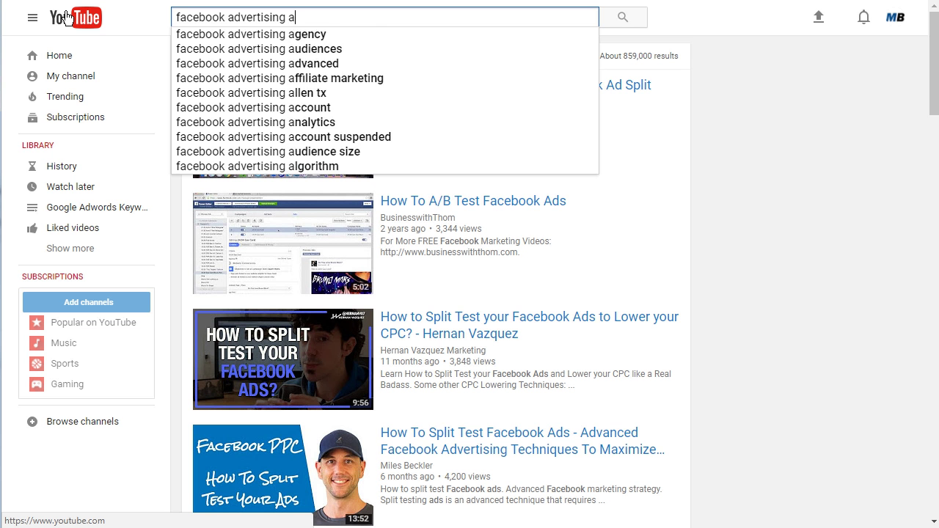
# - Check YouTube's search suggestions for "facebook advertising" followed in turn by the letters b, c, d and e
pyautogui.press('BackSpace')
pyautogui.write('b')
pyautogui.press('BackSpace')
pyautogui.write('c')
pyautogui.press('BackSpace')
pyautogui.write('d')
pyautogui.press('BackSpace')
pyautogui.write('e')
pyautogui.press('BackSpace')
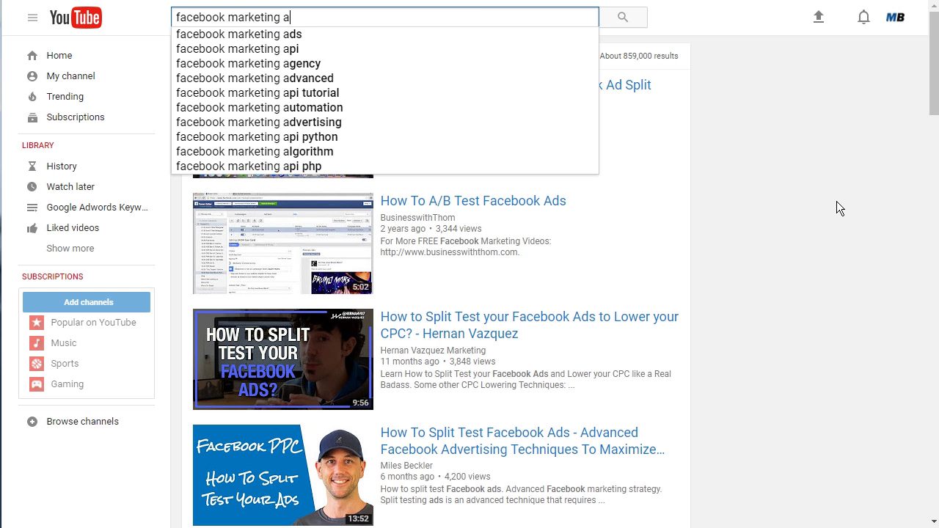
# - Check YouTube's search suggestions for "facebook marketing" followed in turn by nothing and the letters d, e, f and g
pyautogui.press('BackSpace')
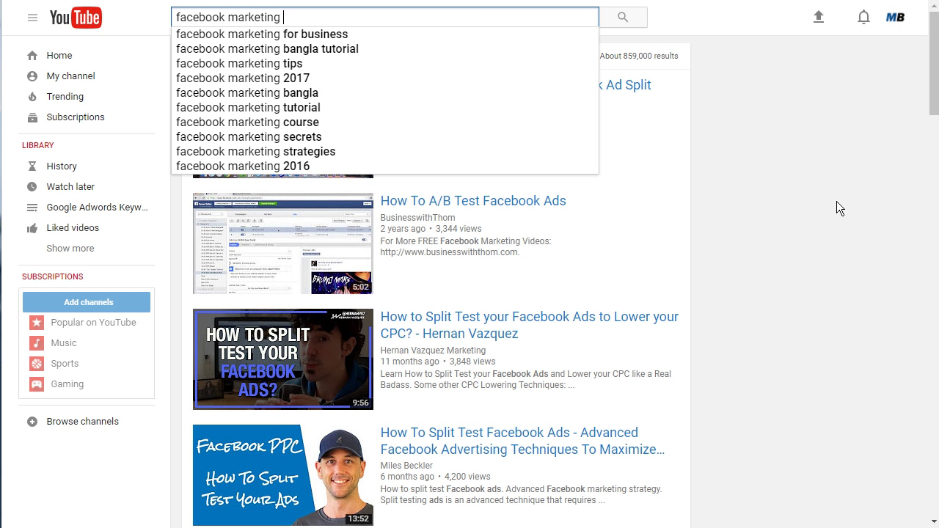
pyautogui.write('d')
pyautogui.press('BackSpace')
pyautogui.write('e')
pyautogui.press('BackSpace')
pyautogui.write('f')
pyautogui.press('BackSpace')
pyautogui.write('g')
pyautogui.press('BackSpace')
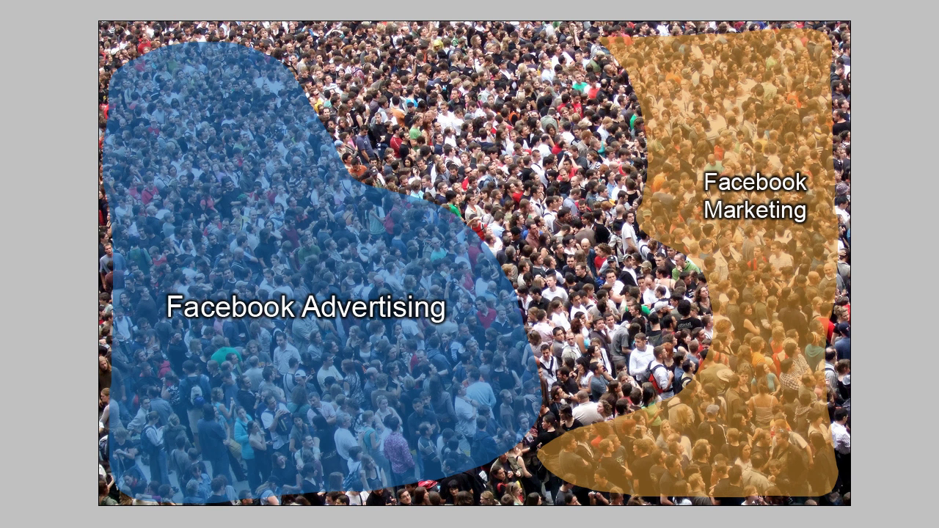
pyautogui.press('Right')
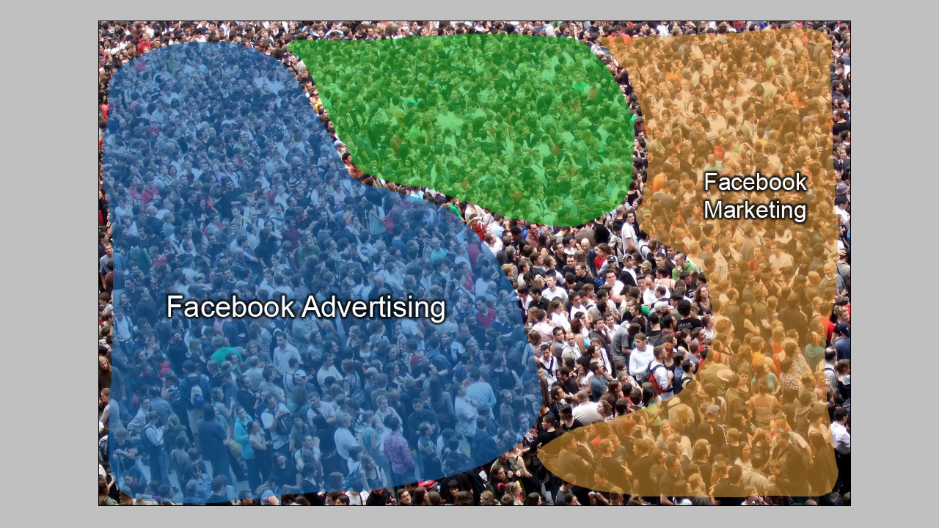
pyautogui.press('Right')
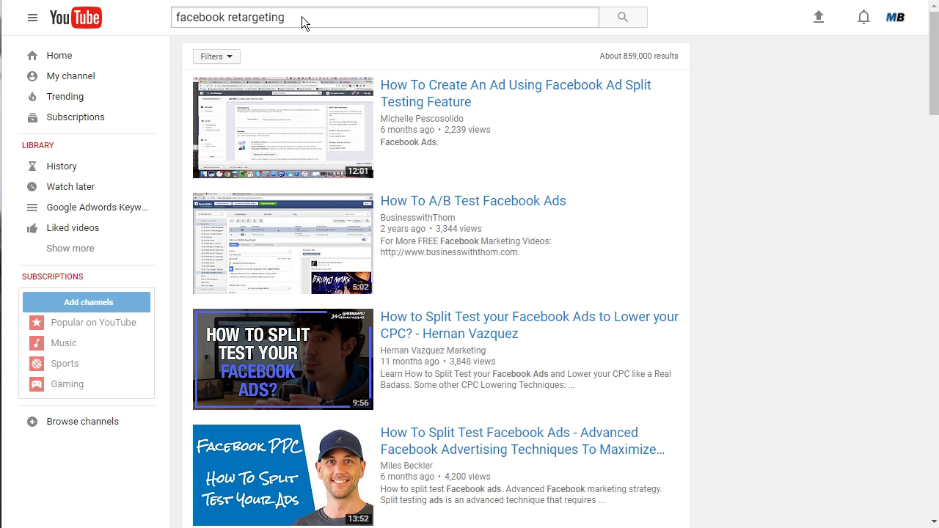
# - Check YouTube's search suggestions for "facebook retargeting" followed in turn by each letter from a to h
pyautogui.click(320, 17)
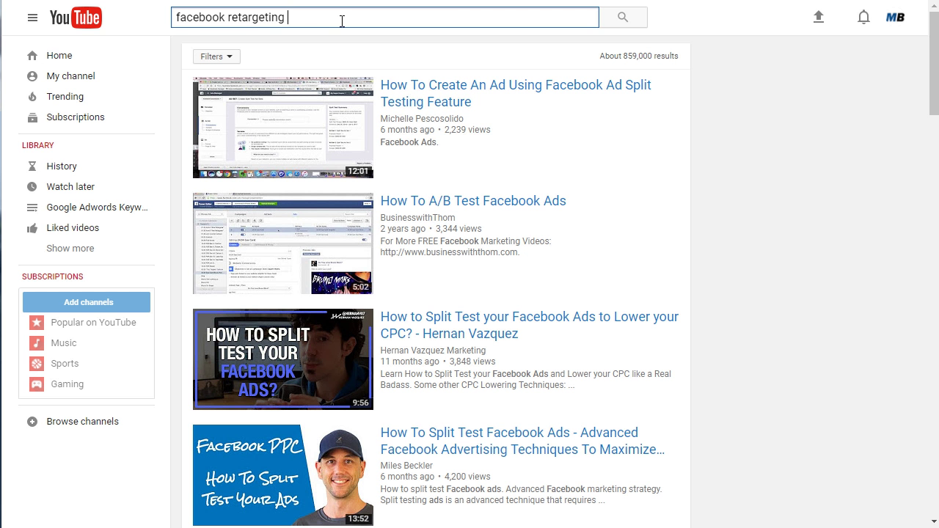
pyautogui.write('a')
pyautogui.press('BackSpace')
pyautogui.write('b')
pyautogui.press('BackSpace')
pyautogui.write('c')
pyautogui.press('BackSpace')
pyautogui.write('d')
pyautogui.press('BackSpace')
pyautogui.write('e')
pyautogui.press('BackSpace')
pyautogui.write('f')
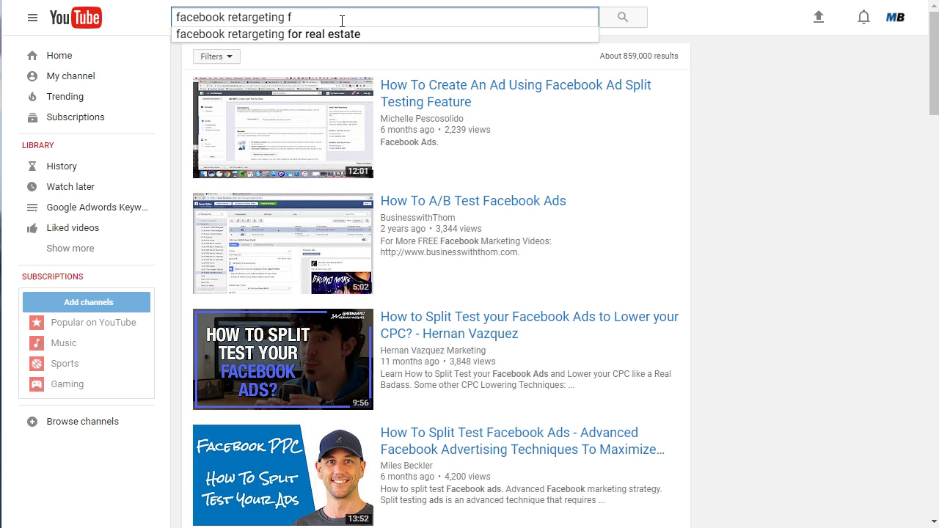
pyautogui.press('BackSpace')
pyautogui.write('g')
pyautogui.press('BackSpace')
pyautogui.write('h')
pyautogui.press('BackSpace')
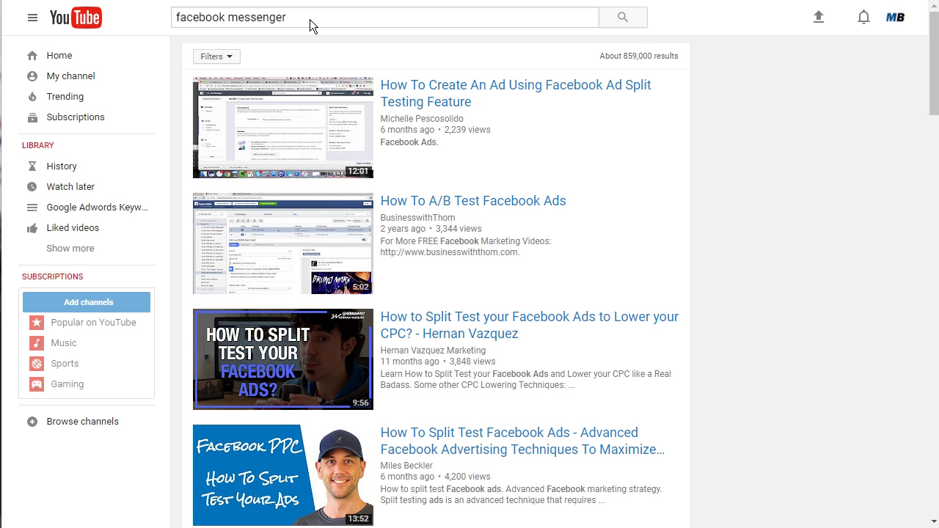
# - Extend the YouTube search query to "facebook messenger ads" to check its suggestions
pyautogui.click(311, 20)
pyautogui.write('ads')
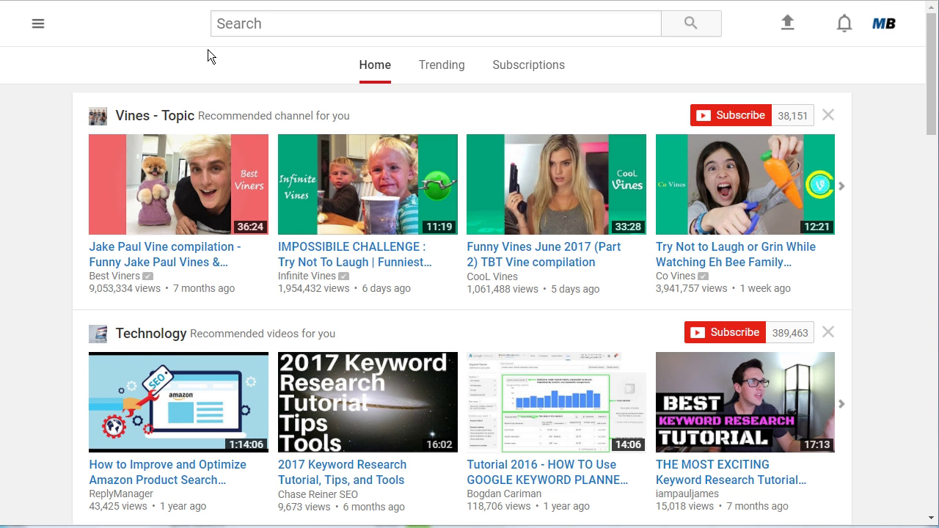
# - Enter "bass fishing tips" as a YouTube search query to see its suggestions
pyautogui.click(281, 23)
pyautogui.write('bass ')
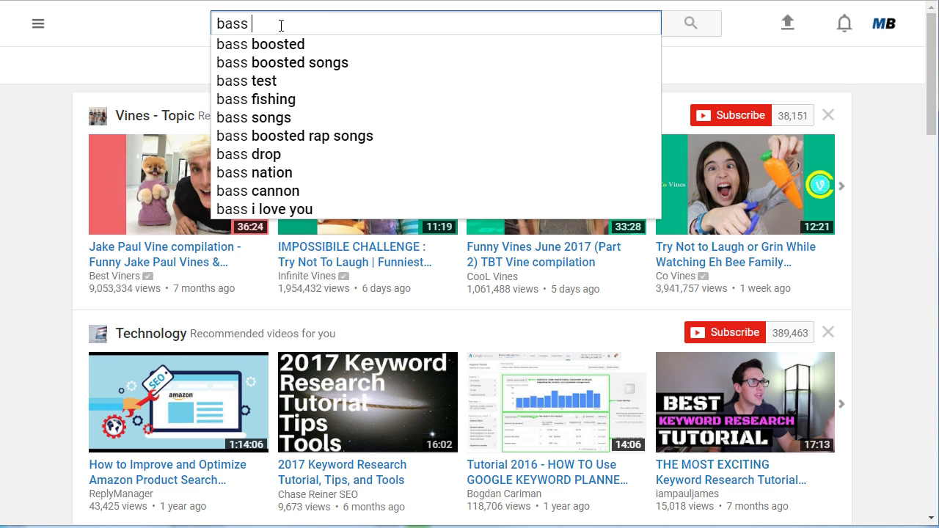
pyautogui.write('fishing tips')
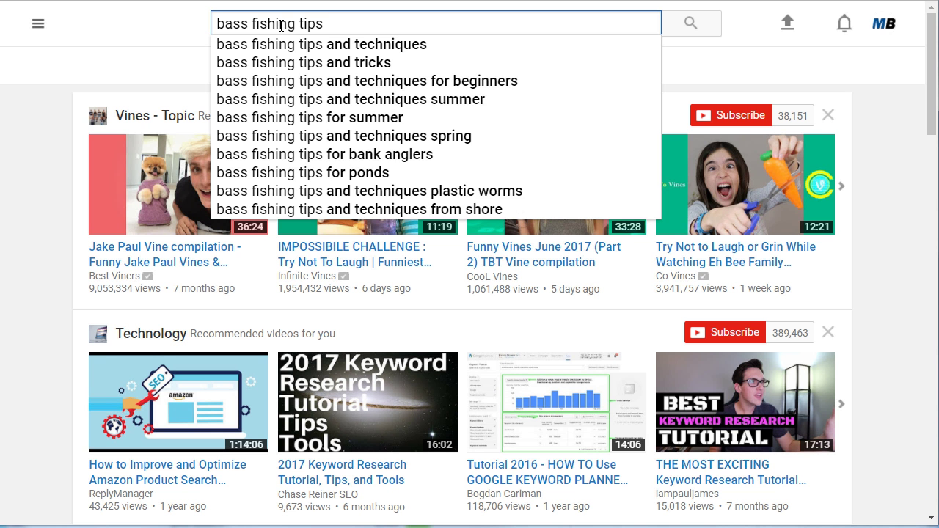
# - Check the suggestions for "bass fishing tips" followed in turn by each letter from a to j
pyautogui.write(' a')
pyautogui.press('BackSpace')
pyautogui.write('b')
pyautogui.press('BackSpace')
pyautogui.write('c')
pyautogui.press('BackSpace')
pyautogui.write('d')
pyautogui.press('BackSpace')
pyautogui.write('e')
pyautogui.press('BackSpace')
pyautogui.write('f')
pyautogui.press('BackSpace')
pyautogui.write('g')
pyautogui.press('BackSpace')
pyautogui.write('h')
pyautogui.press('BackSpace')
pyautogui.write('i')
pyautogui.press('BackSpace')
pyautogui.write('j')
pyautogui.press('BackSpace')
# - Change the search query to "bass fishing boats" to see its suggestions
pyautogui.press('BackSpace')
pyautogui.press('BackSpace')
pyautogui.press('BackSpace')
pyautogui.press('BackSpace')
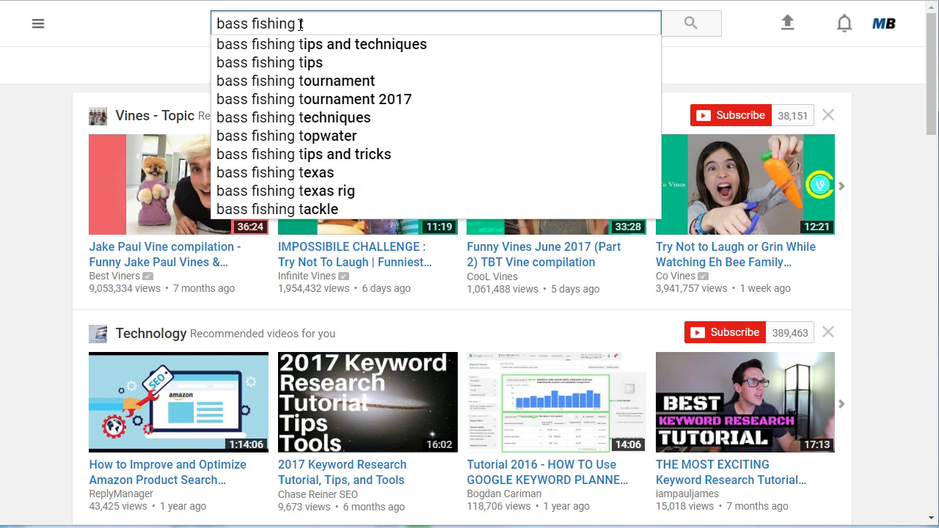
pyautogui.write('boats')
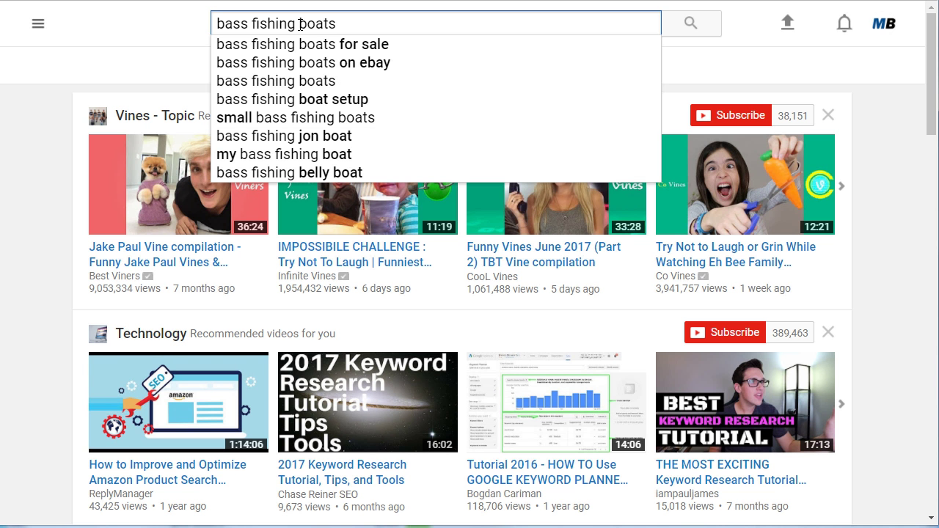
# - Check the suggestions for "bass fishing boats" followed in turn by the letters a, b, v, c, f and g
pyautogui.write(' a')
pyautogui.press('BackSpace')
pyautogui.write('b')
pyautogui.press('BackSpace')
pyautogui.write('v')
pyautogui.press('BackSpace')
pyautogui.write('c')
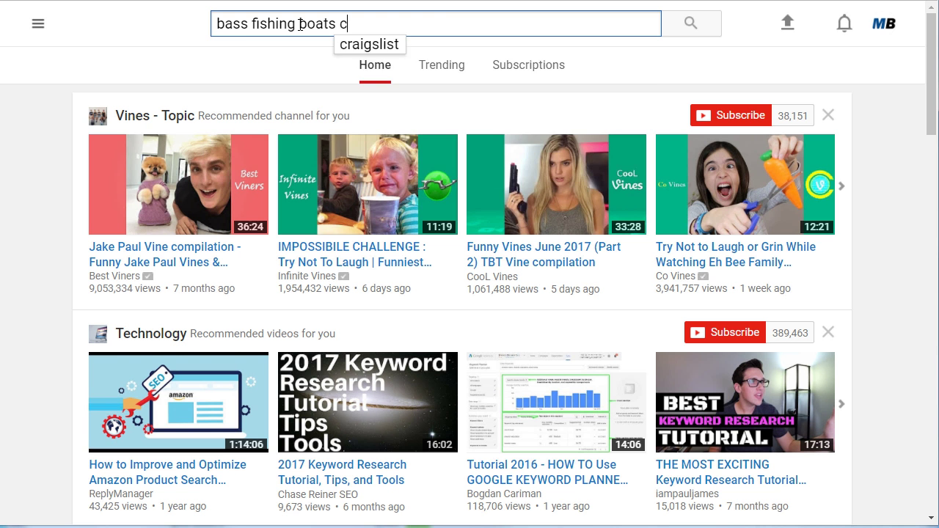
pyautogui.press('BackSpace')
pyautogui.write('f')
pyautogui.press('BackSpace')
pyautogui.write('g')
pyautogui.press('BackSpace')
# - Change the search query back to "bass fishing tips", review its suggestions and dismiss the list
pyautogui.press('BackSpace')
pyautogui.press('BackSpace')
pyautogui.press('BackSpace')
pyautogui.press('BackSpace')
pyautogui.press('BackSpace')
pyautogui.press('BackSpace')
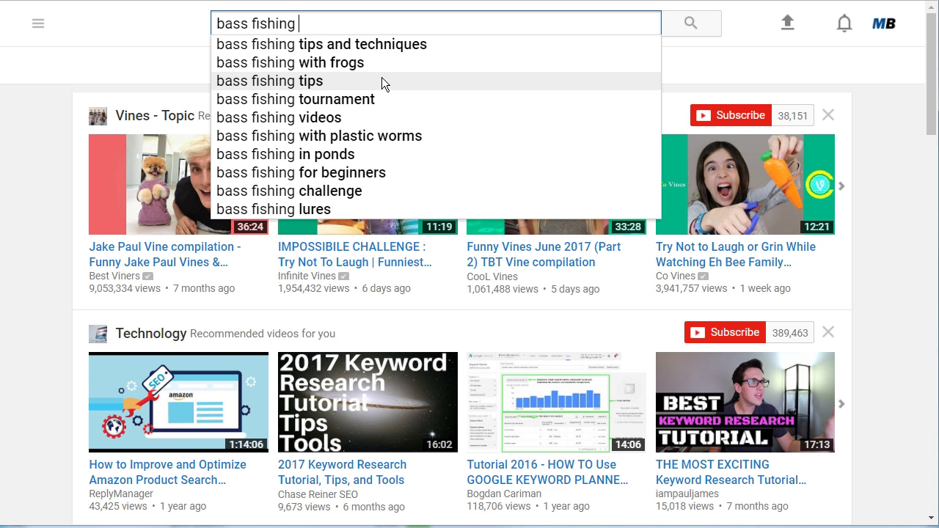
pyautogui.write('tips')
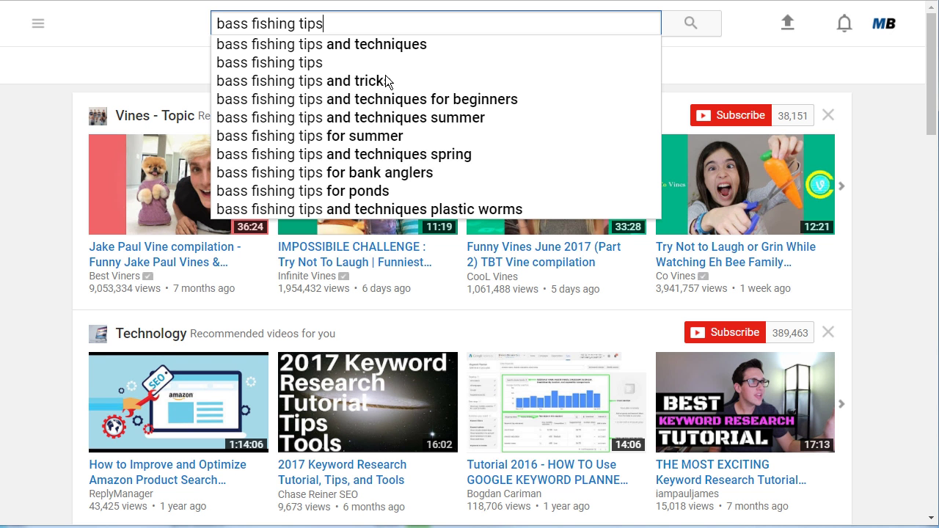
pyautogui.click(705, 63)
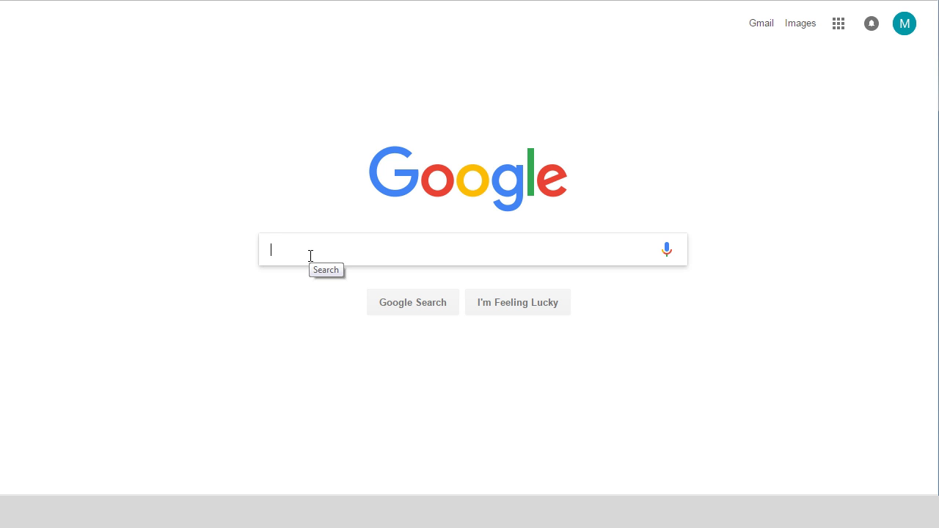
# - Switch to Google and check its search suggestions for "bass fishing lures"
pyautogui.write('bas')
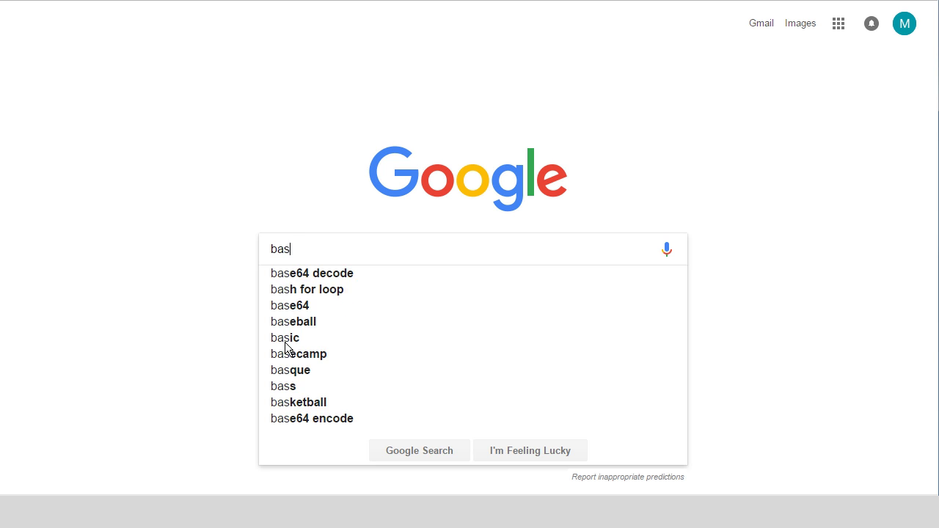
pyautogui.write('s fishing lures')
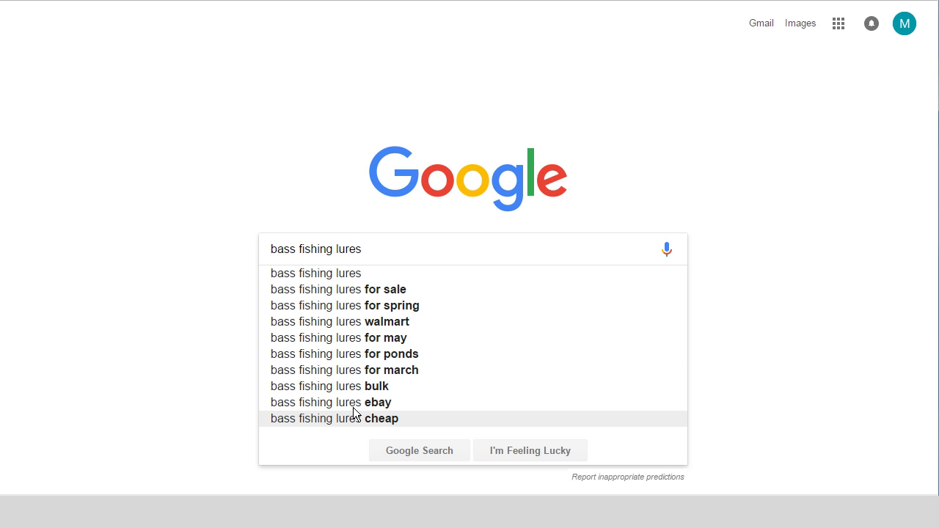
pyautogui.click(704, 135)
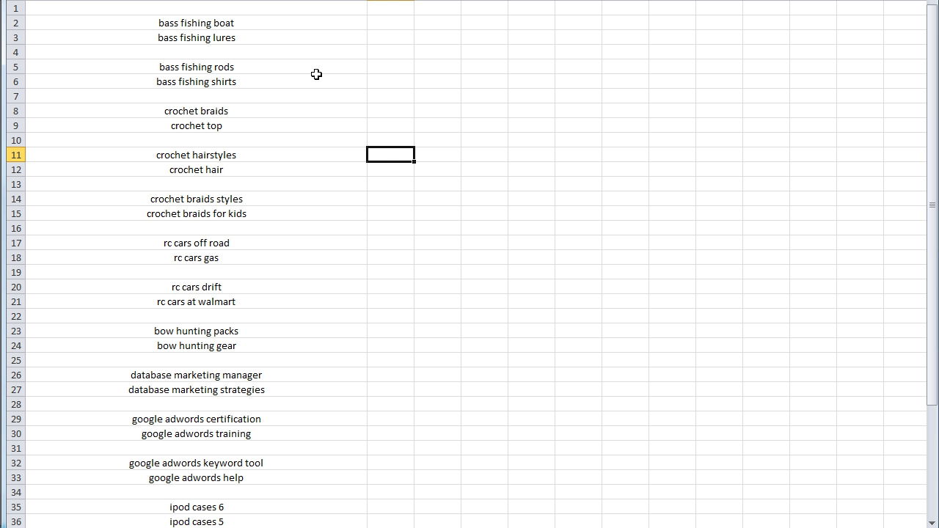
# - Examine the keyword pairs "bass fishing boat" / "bass fishing lures" and "bass fishing rods" / "bass fishing shirts" in the list
pyautogui.click(256, 22)
pyautogui.click(255, 38)
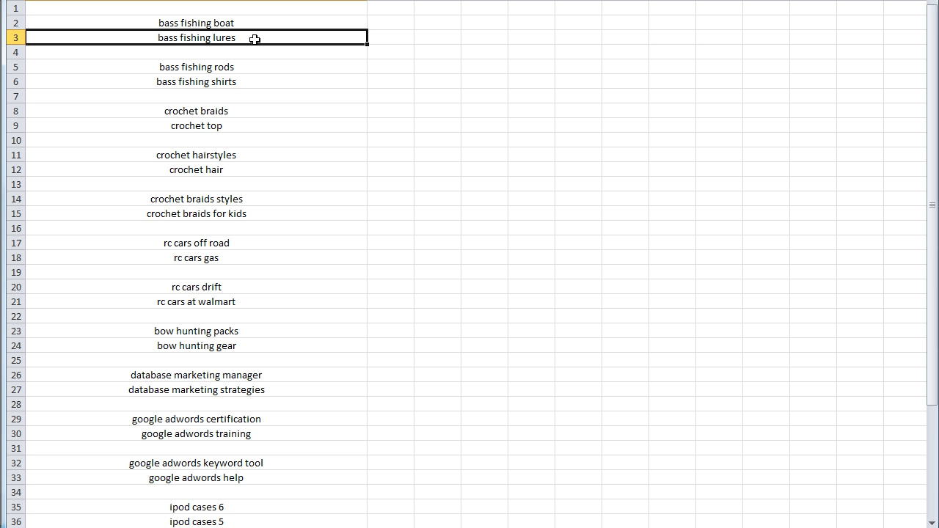
pyautogui.click(248, 25)
pyautogui.click(245, 37)
pyautogui.click(276, 79)
pyautogui.click(247, 26)
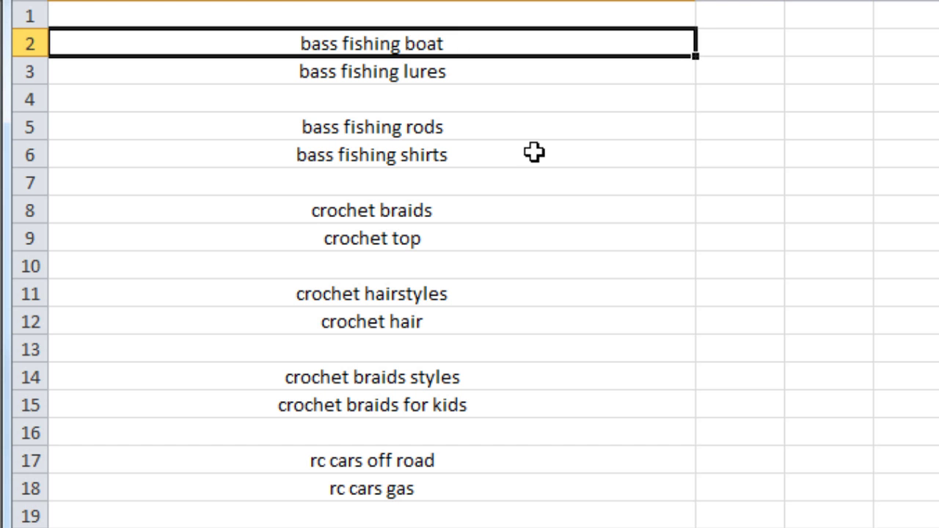
pyautogui.click(480, 74)
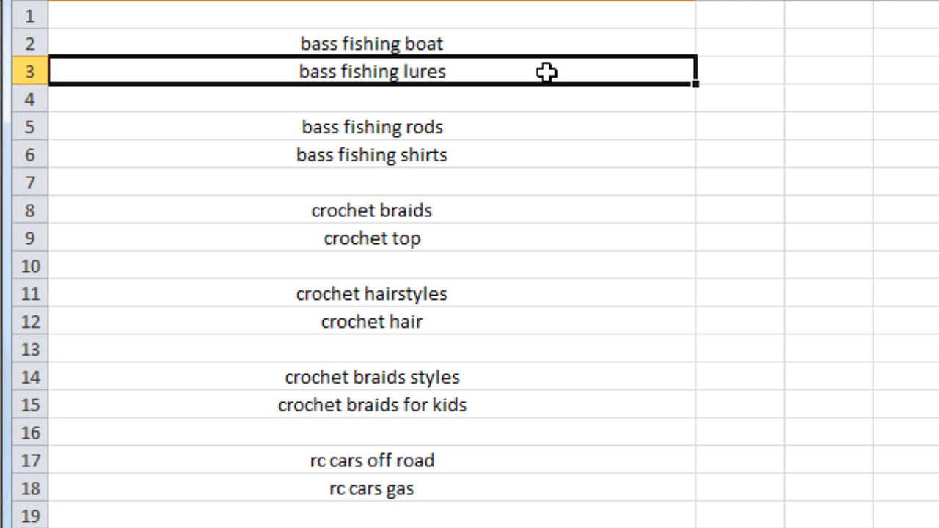
pyautogui.click(497, 130)
pyautogui.click(490, 158)
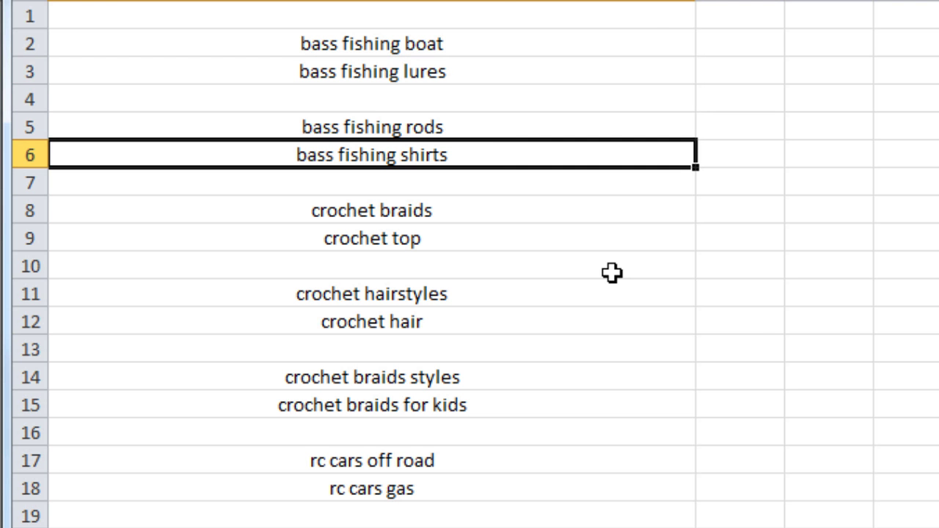
# - Unhide the hidden columns beside the keyword list that hold the arrow markers and the keyword figures
pyautogui.hotkey('ctrl', 'space')
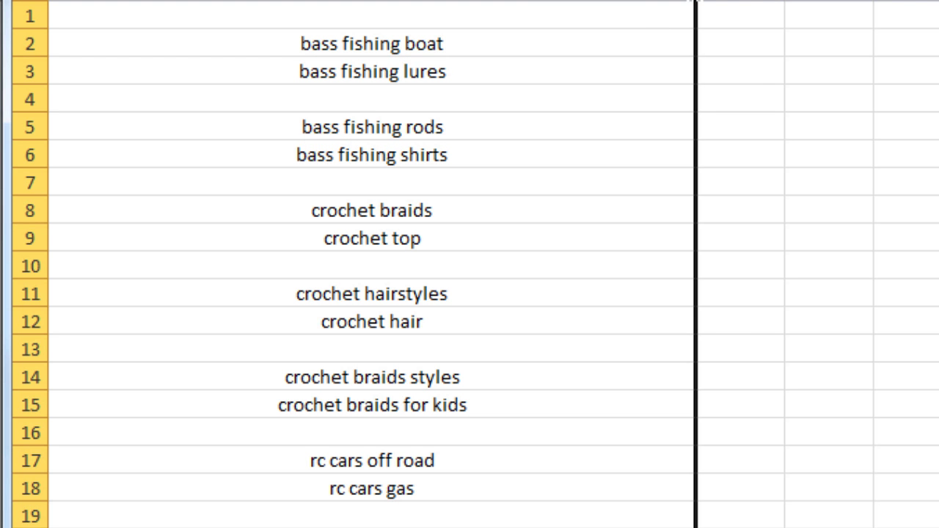
pyautogui.rightClick(716, 7)
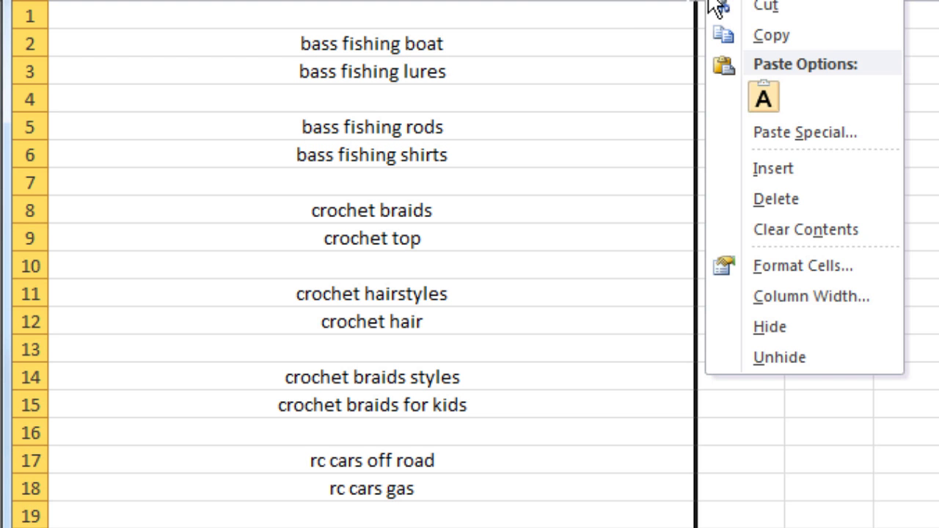
pyautogui.click(796, 351)
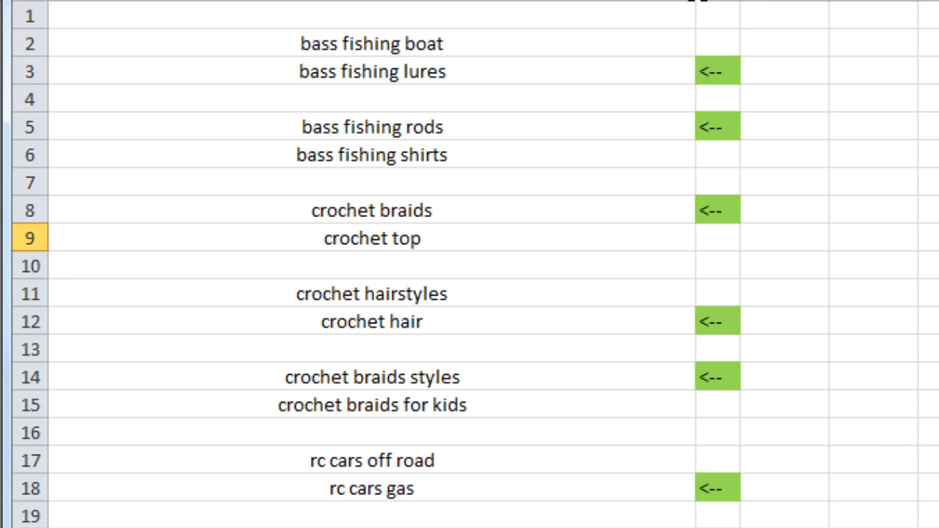
pyautogui.hotkey('ctrl', 'space')
pyautogui.rightClick(708, 6)
pyautogui.click(798, 348)
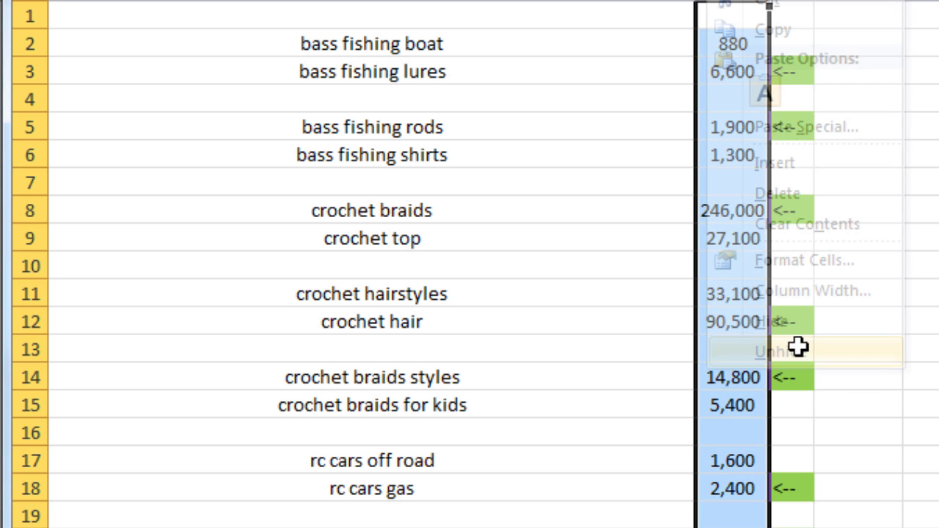
pyautogui.press('Down')
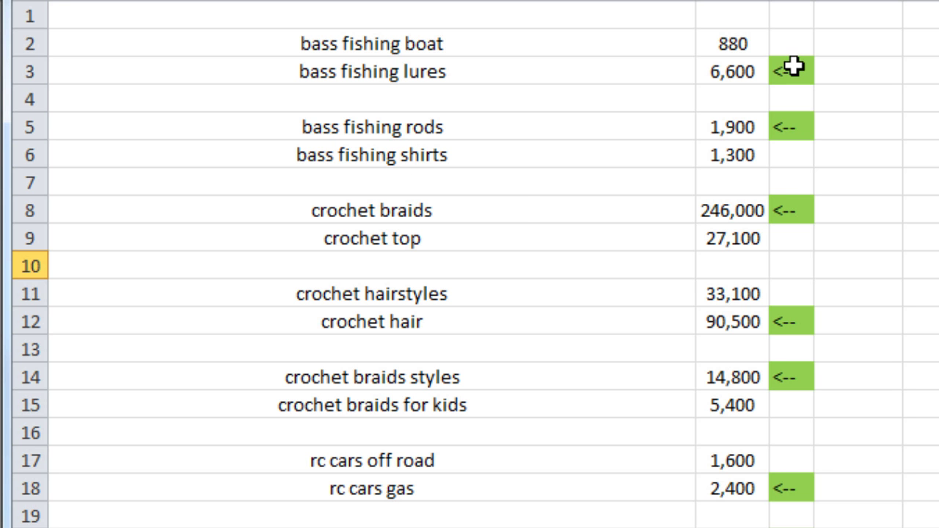
# - Examine the marked bass fishing keywords and compare the figures for "bass fishing boat" and "bass fishing lures"
pyautogui.click(387, 65)
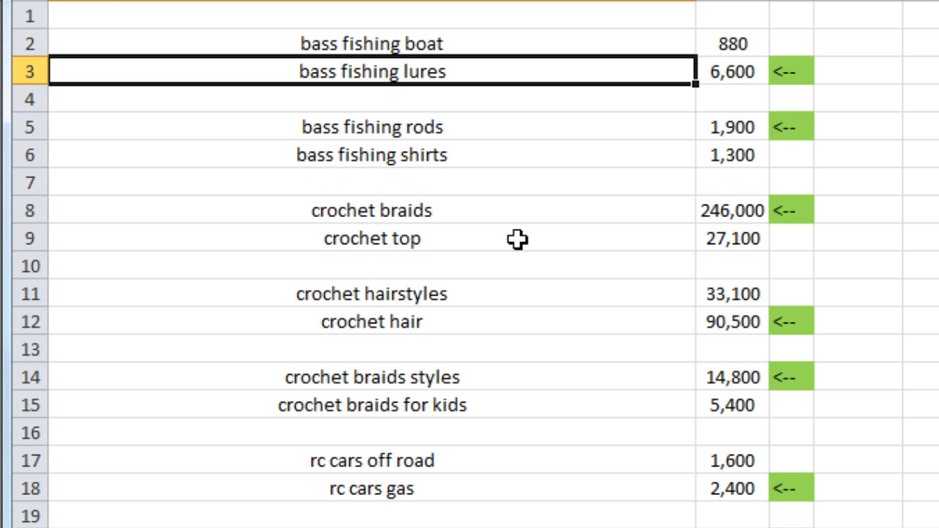
pyautogui.click(446, 156)
pyautogui.click(443, 129)
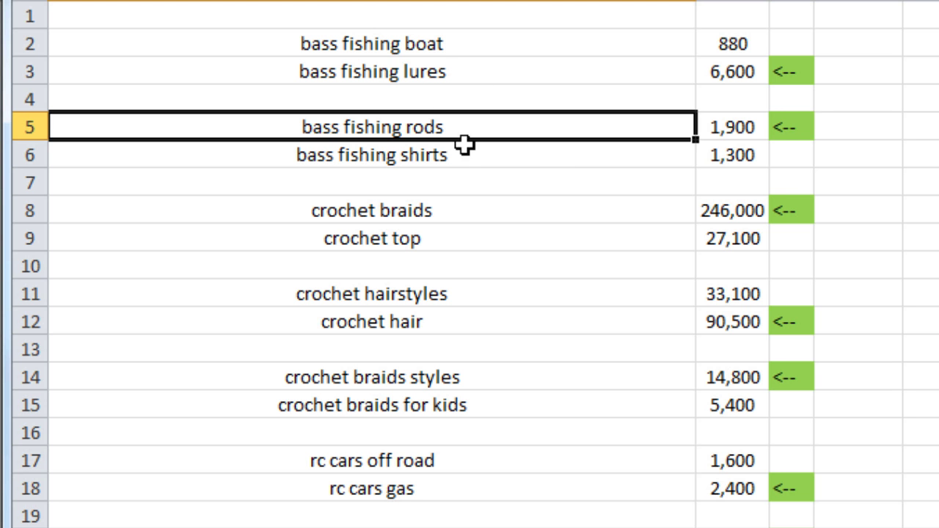
pyautogui.click(452, 49)
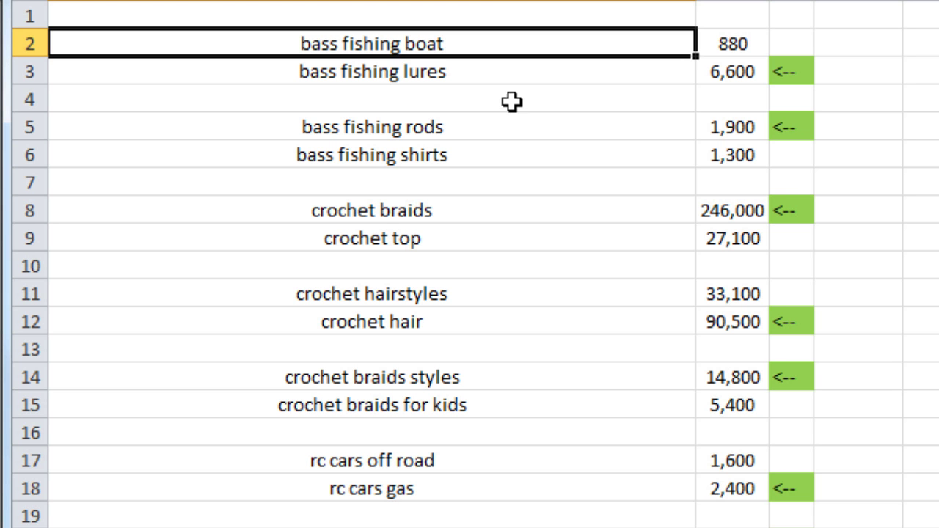
pyautogui.click(489, 72)
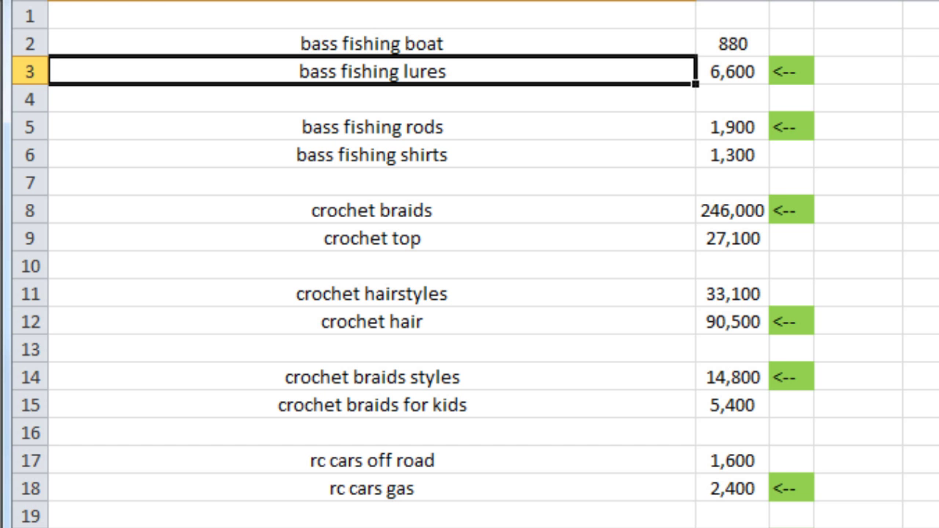
pyautogui.click(724, 72)
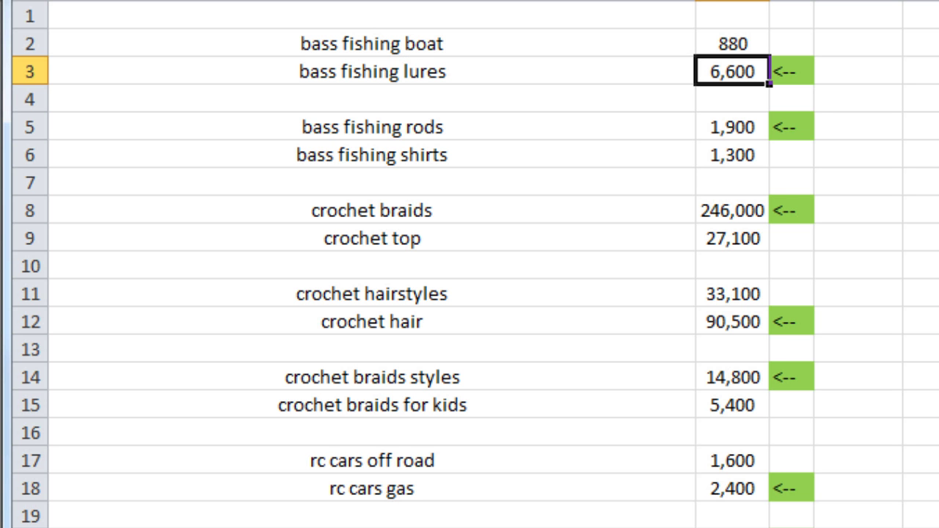
pyautogui.click(730, 42)
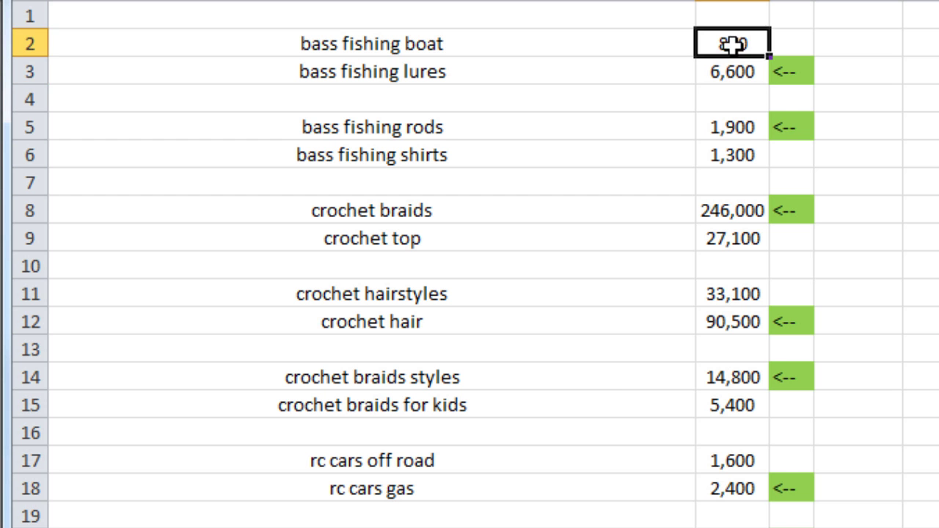
# - Compare "bass fishing rods" with "bass fishing shirts" and check the figure for each keyword
pyautogui.click(465, 132)
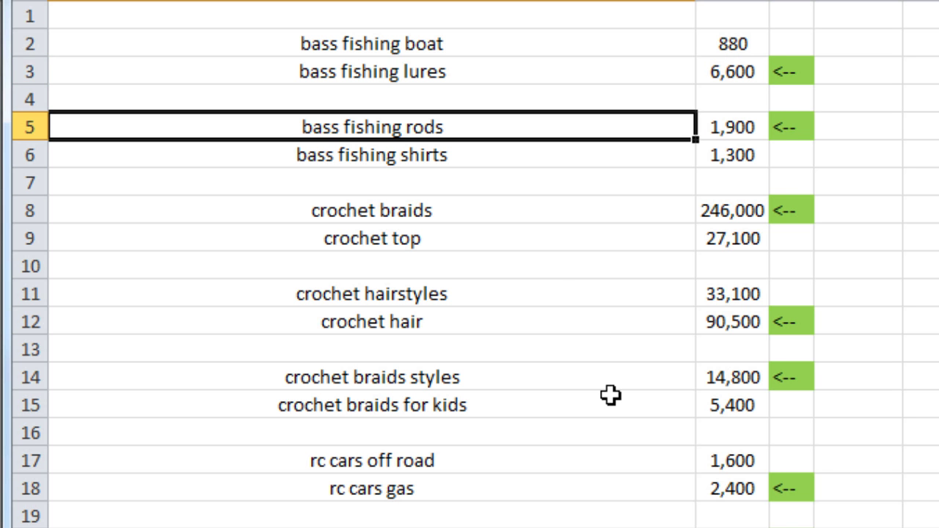
pyautogui.click(483, 157)
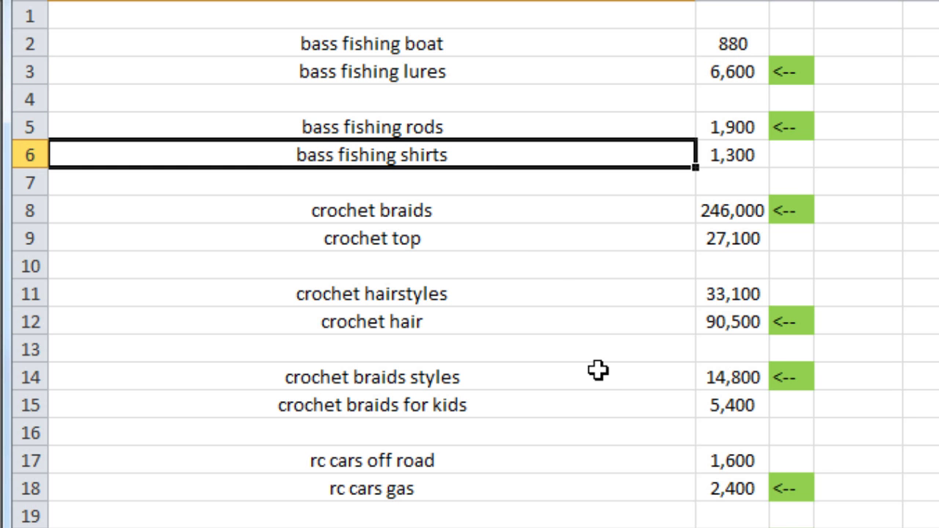
pyautogui.click(478, 132)
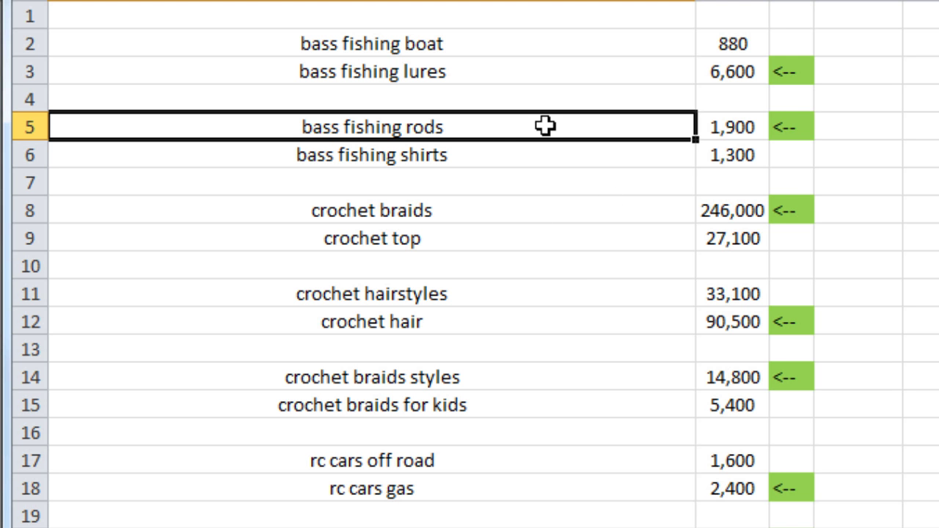
pyautogui.click(496, 143)
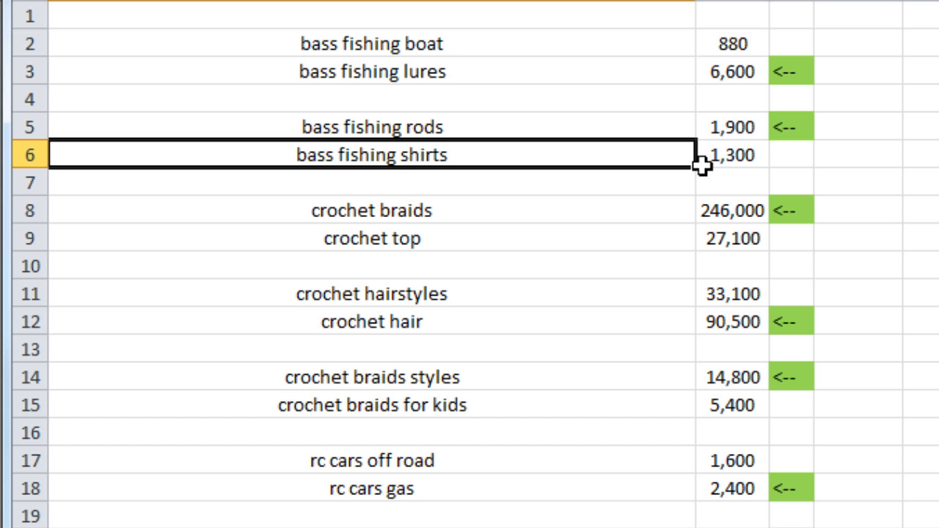
pyautogui.click(724, 123)
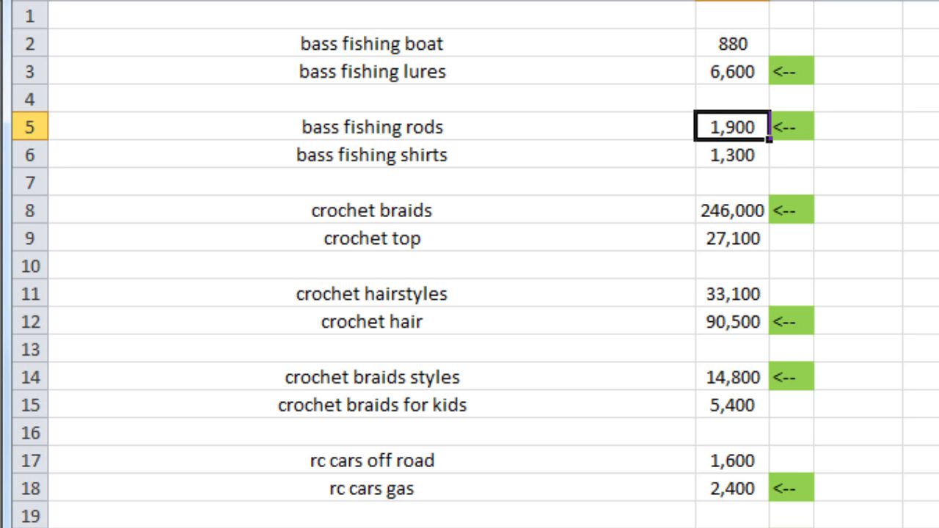
pyautogui.click(777, 158)
pyautogui.click(721, 154)
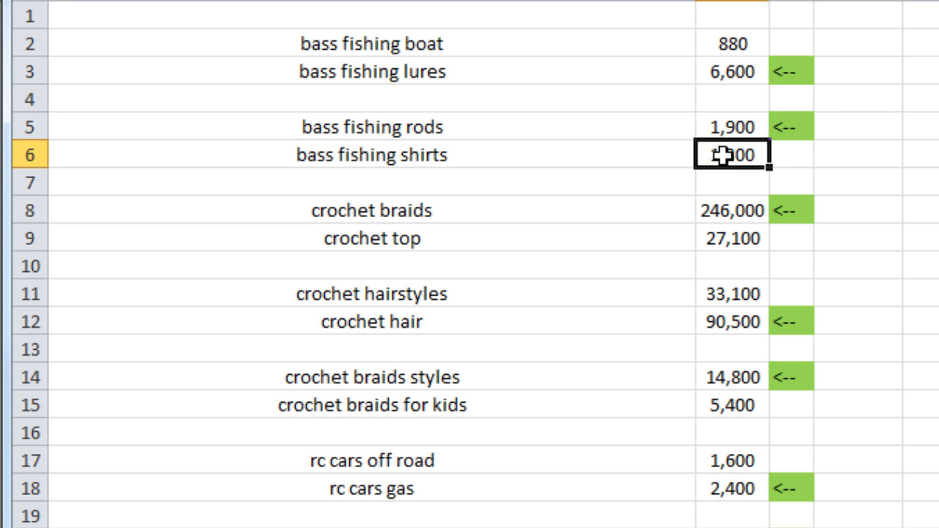
# - Review the marked keywords in the crochet and rc cars pairs and continue down the list
pyautogui.click(926, 274)
pyautogui.click(470, 218)
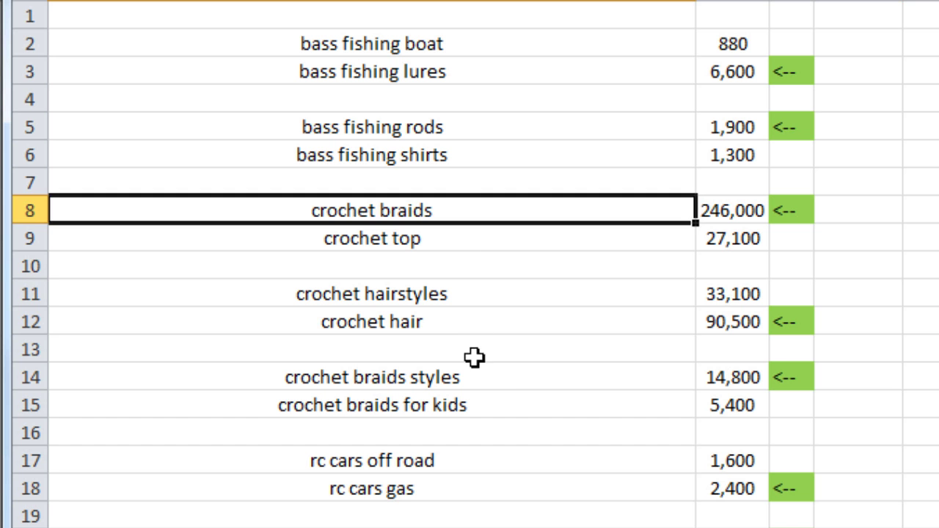
pyautogui.click(475, 317)
pyautogui.click(499, 382)
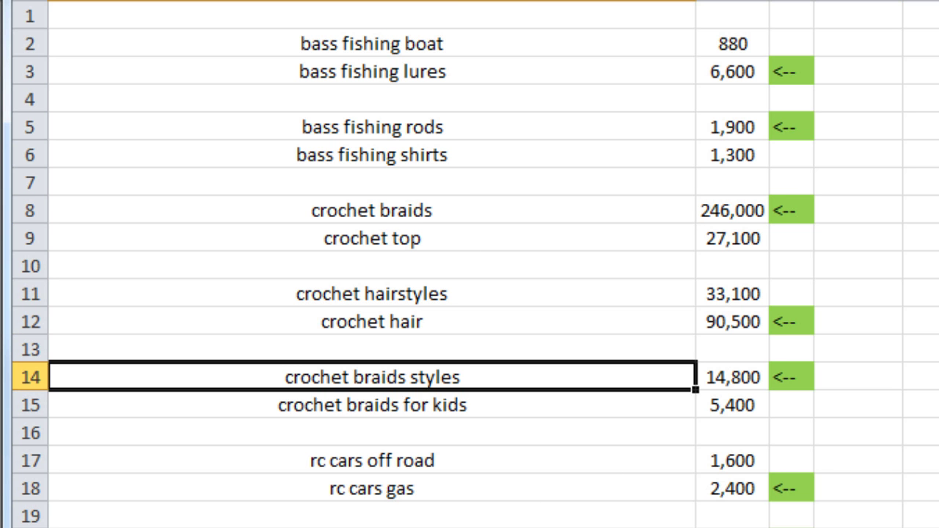
pyautogui.click(512, 491)
pyautogui.click(372, 516)
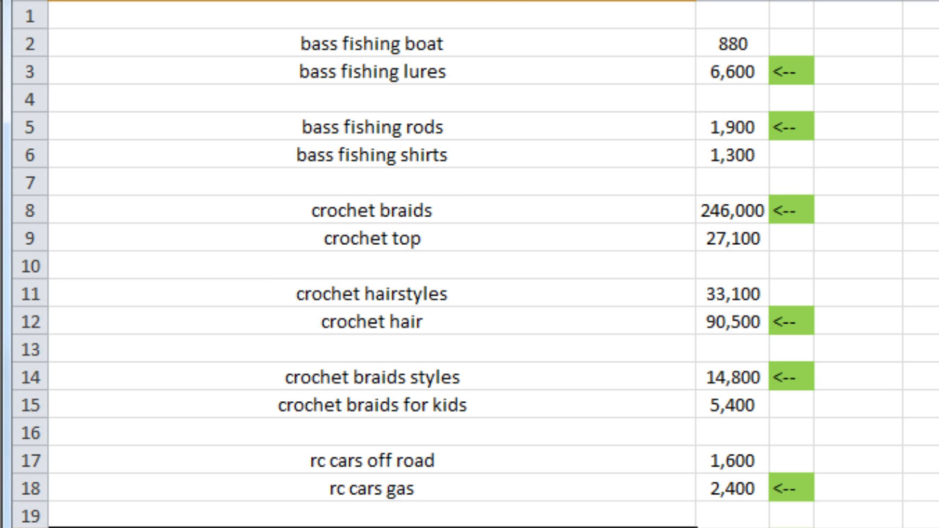
pyautogui.press('Down')
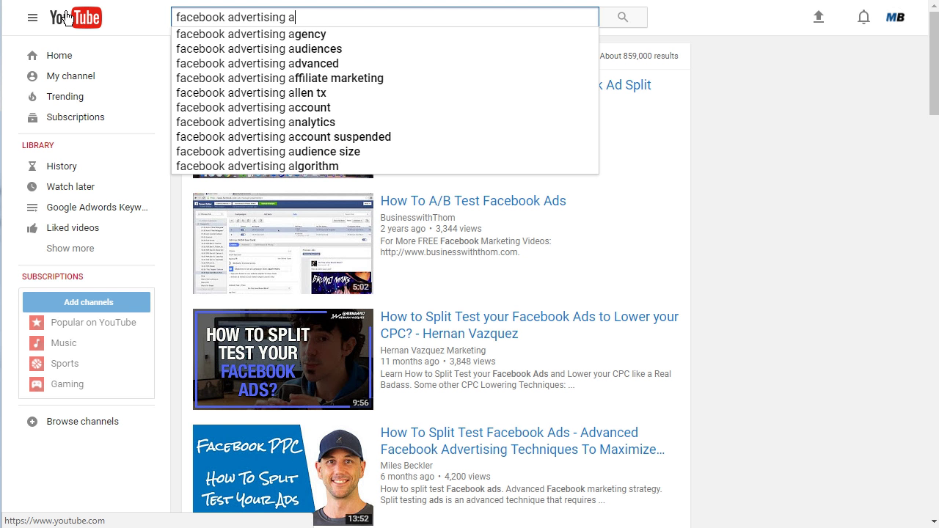
# - Check the YouTube suggestions for "facebook advertising" followed in turn by the letters b, d, e, f, g, i, j, k and l
pyautogui.press('BackSpace')
pyautogui.write('b')
pyautogui.press('BackSpace')
pyautogui.write('d')
pyautogui.press('BackSpace')
pyautogui.write('e')
pyautogui.press('BackSpace')
pyautogui.write('f')
pyautogui.press('BackSpace')
pyautogui.write('g')
pyautogui.press('BackSpace')
pyautogui.write('i')
pyautogui.press('BackSpace')
pyautogui.write('j')
pyautogui.press('BackSpace')
pyautogui.write('k')
pyautogui.press('BackSpace')
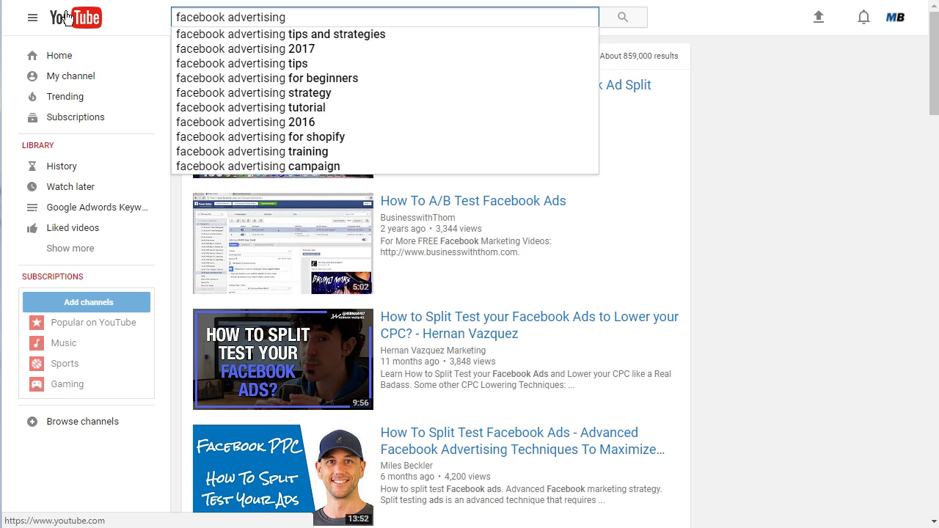
pyautogui.write('l')
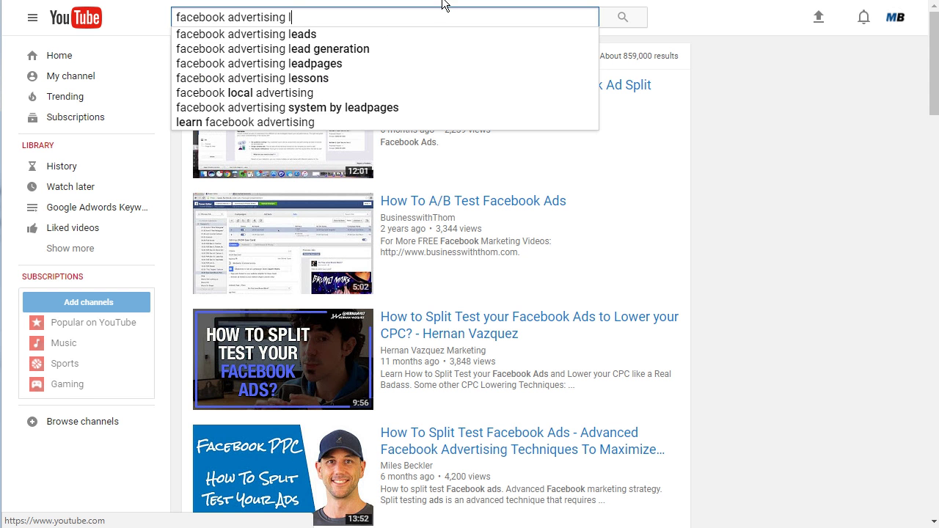
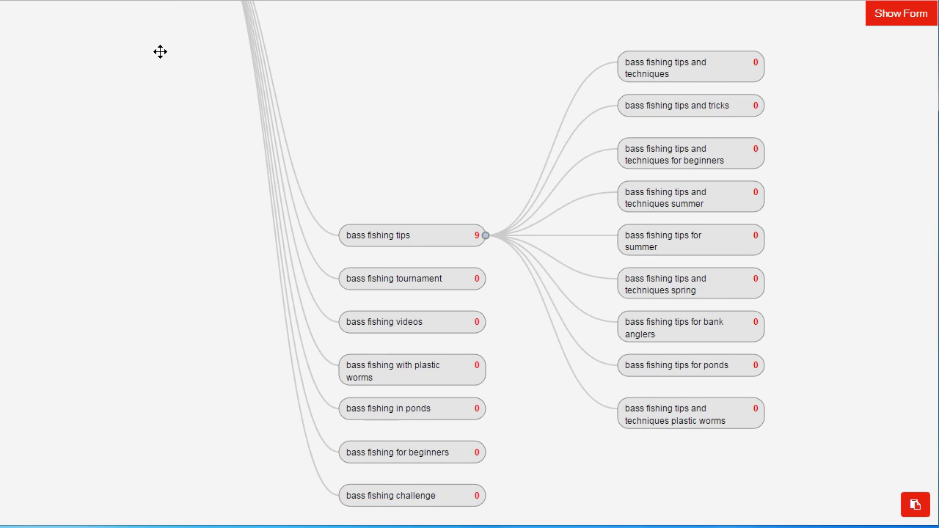
# - Expand the tournament, videos, plastic worms, ponds, beginners and challenge keywords in the bass fishing tree, and collapse the challenge branch
pyautogui.click(384, 195)
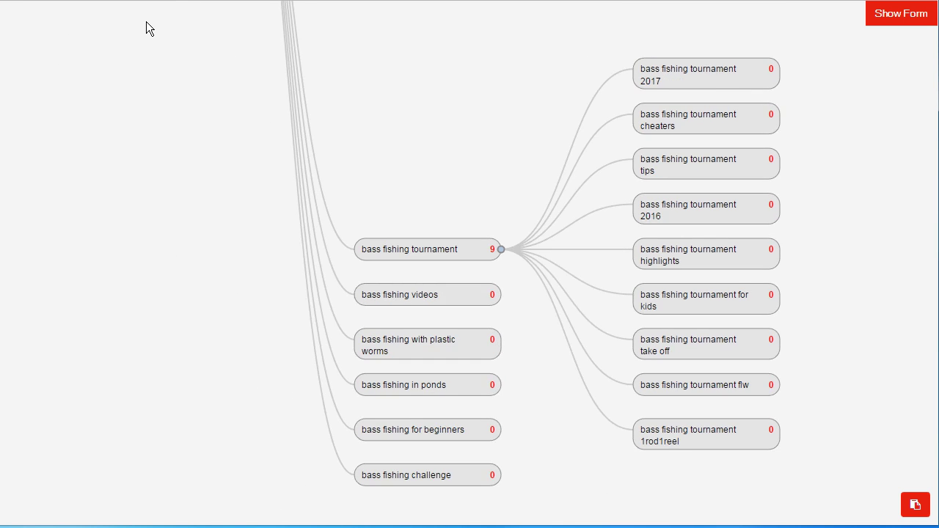
pyautogui.click(402, 188)
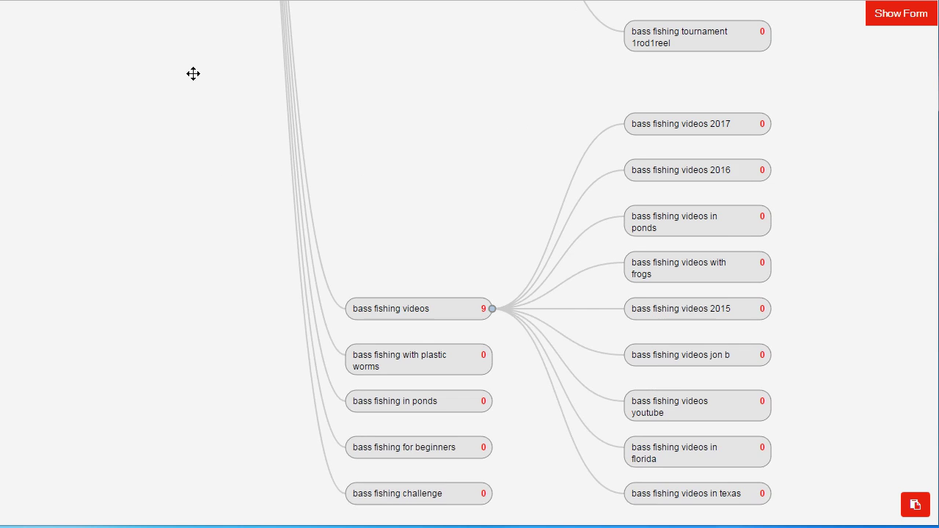
pyautogui.click(385, 186)
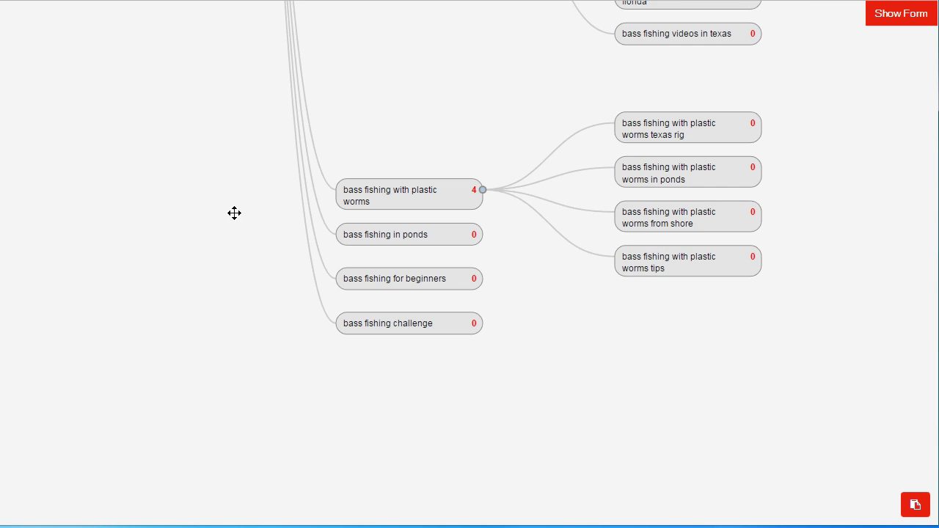
pyautogui.click(353, 236)
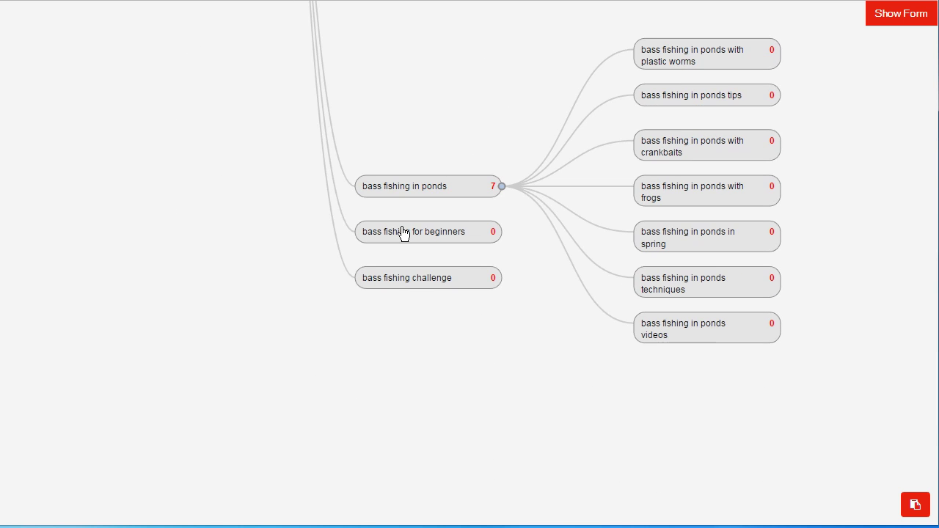
pyautogui.click(403, 233)
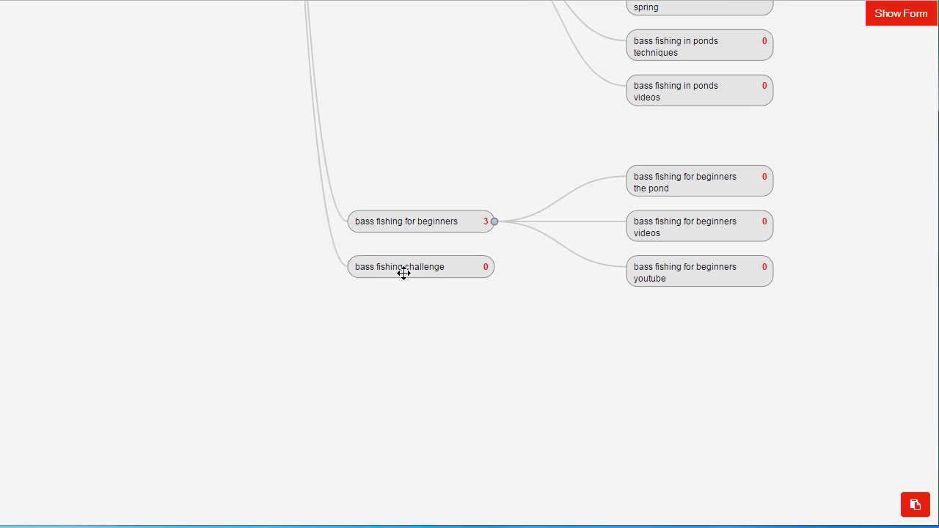
pyautogui.click(404, 272)
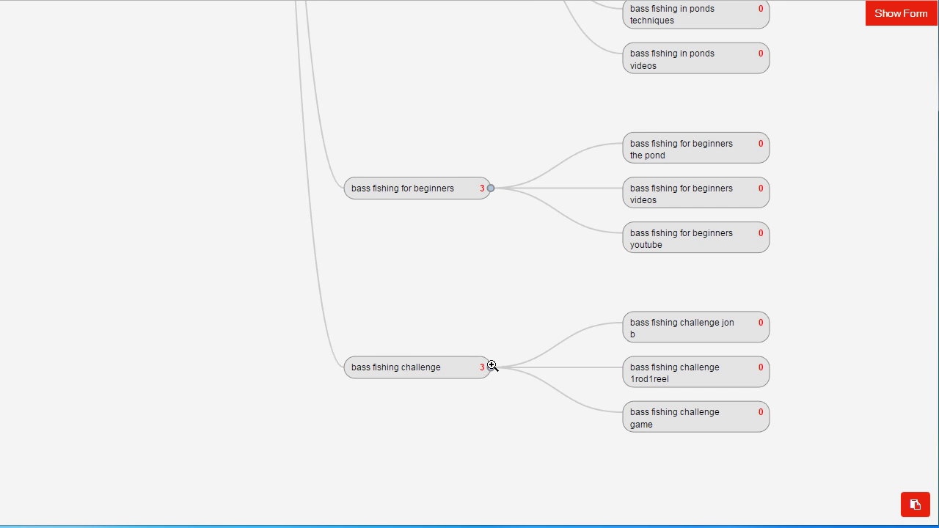
pyautogui.click(493, 365)
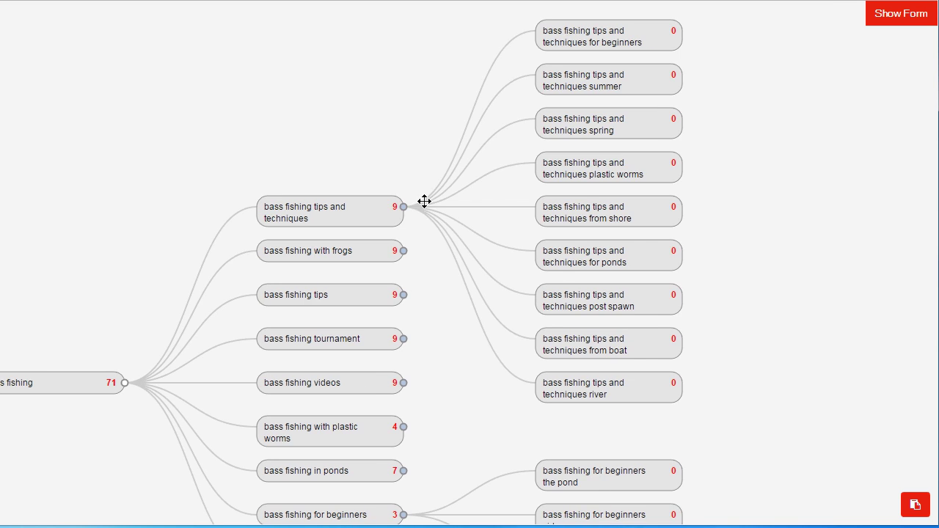
# - Collapse the "bass fishing for beginners" branch, and check the "bass fishing tips and techniques" suggestions before collapsing that branch too
pyautogui.click(403, 207)
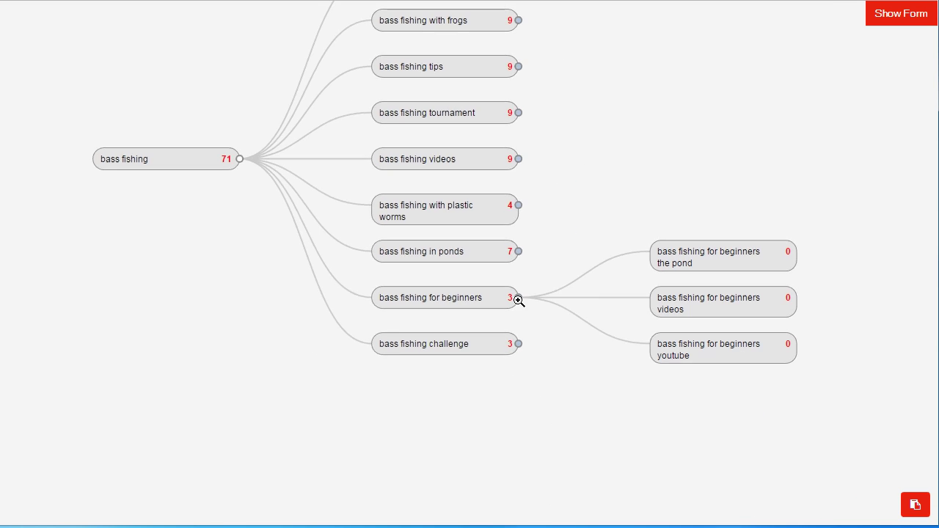
pyautogui.click(518, 297)
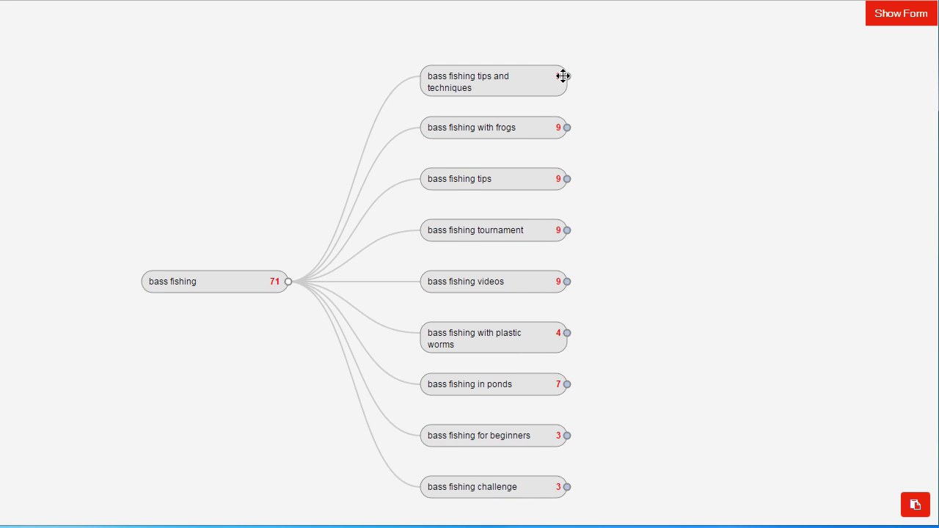
pyautogui.click(566, 76)
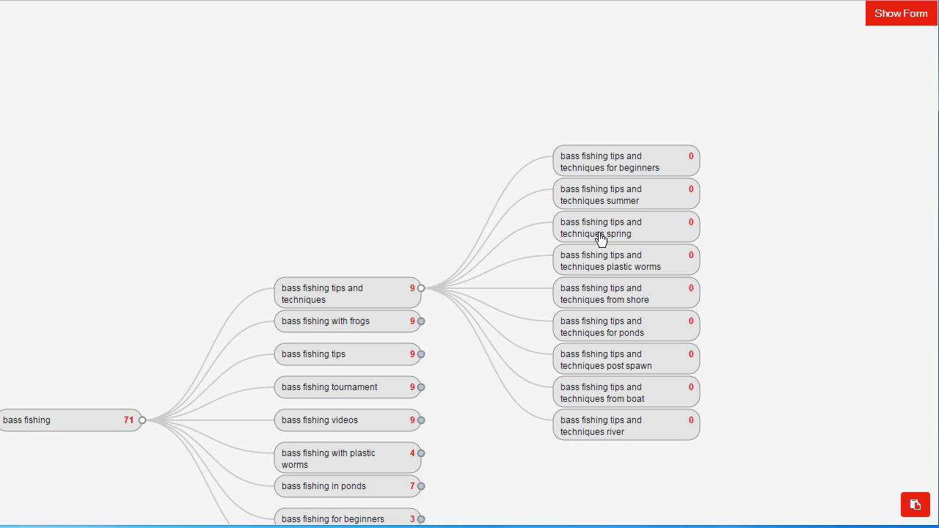
pyautogui.click(421, 289)
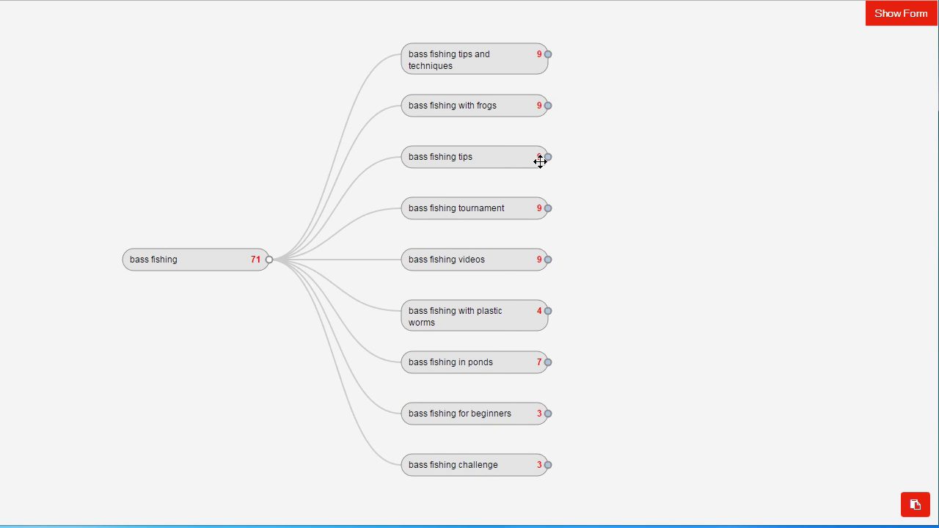
# - Expand "bass fishing tips" and its child "bass fishing tips and techniques" to view their suggestions, and collapse both branches
pyautogui.click(547, 157)
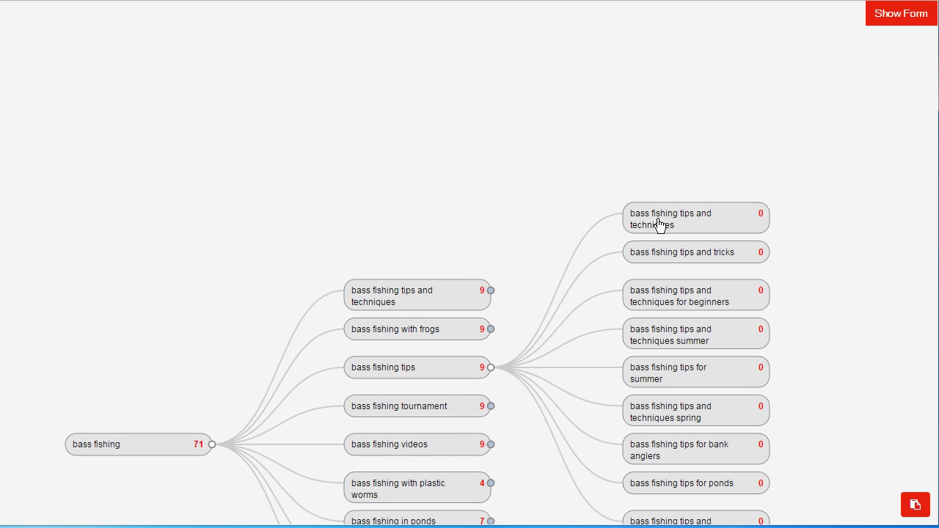
pyautogui.click(653, 229)
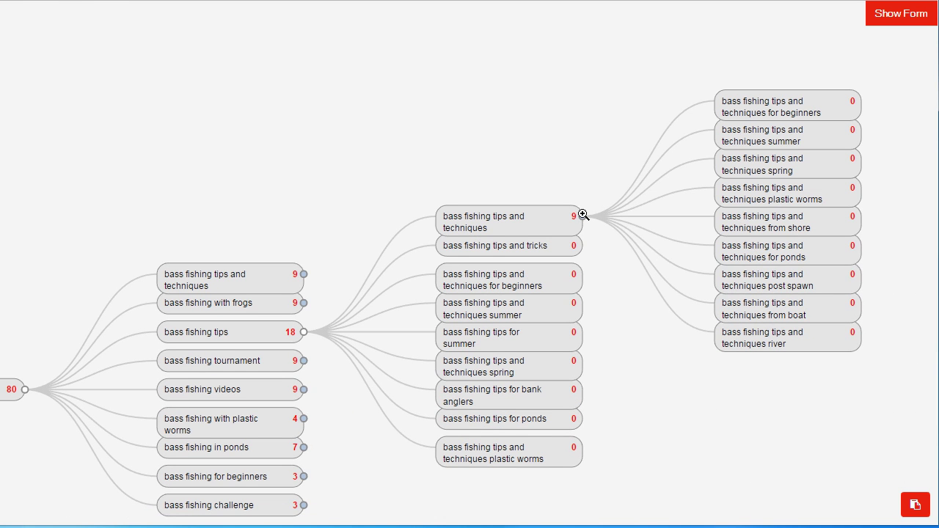
pyautogui.click(582, 216)
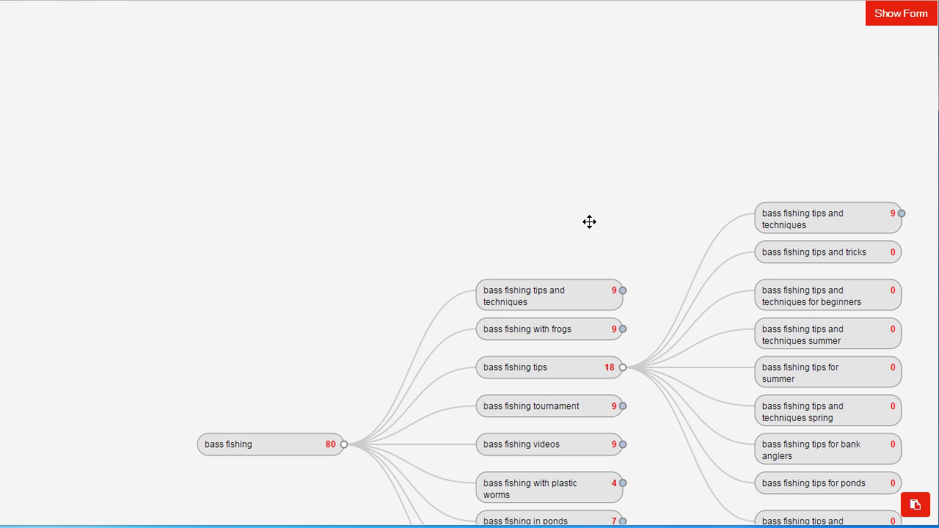
pyautogui.click(625, 367)
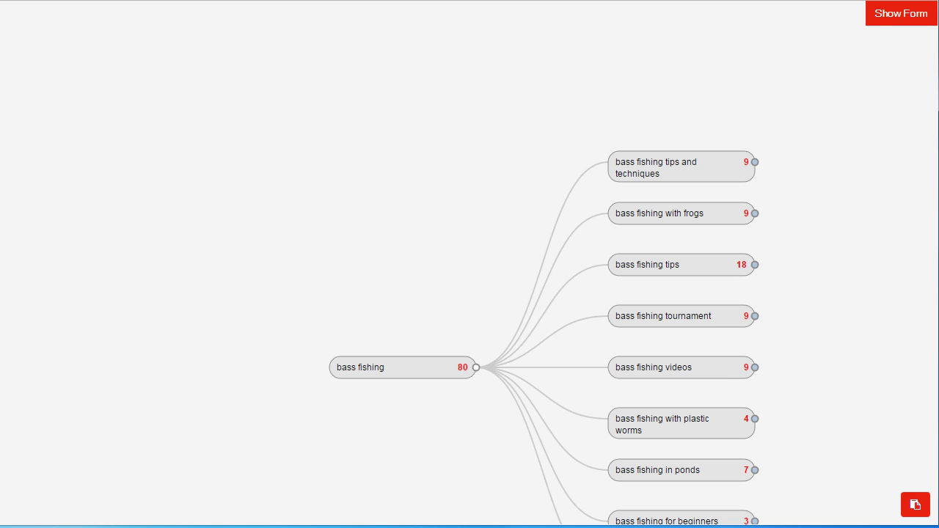
# - Set up a new map for the keyword "bass fishing" in Automatic mode and bring up its filter options
pyautogui.click(890, 19)
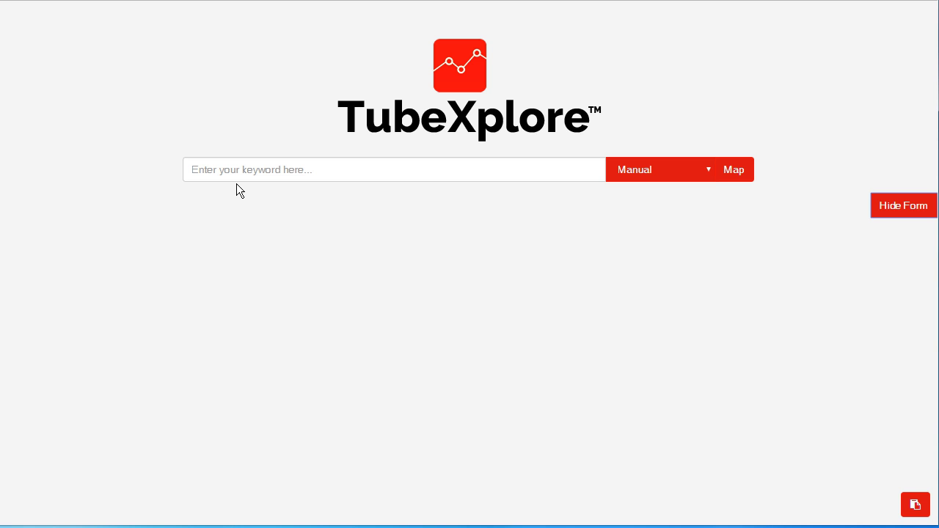
pyautogui.click(237, 170)
pyautogui.write('bass fishing')
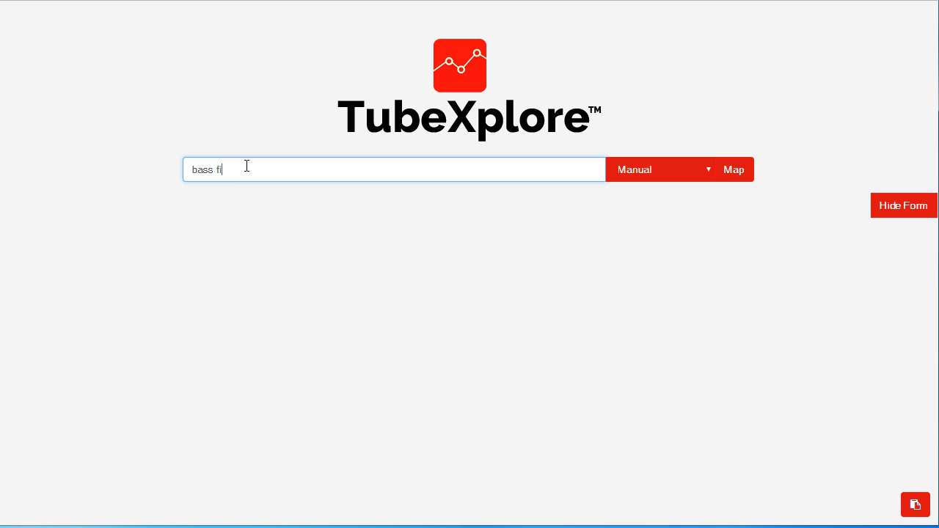
pyautogui.click(677, 170)
pyautogui.click(653, 203)
pyautogui.click(730, 176)
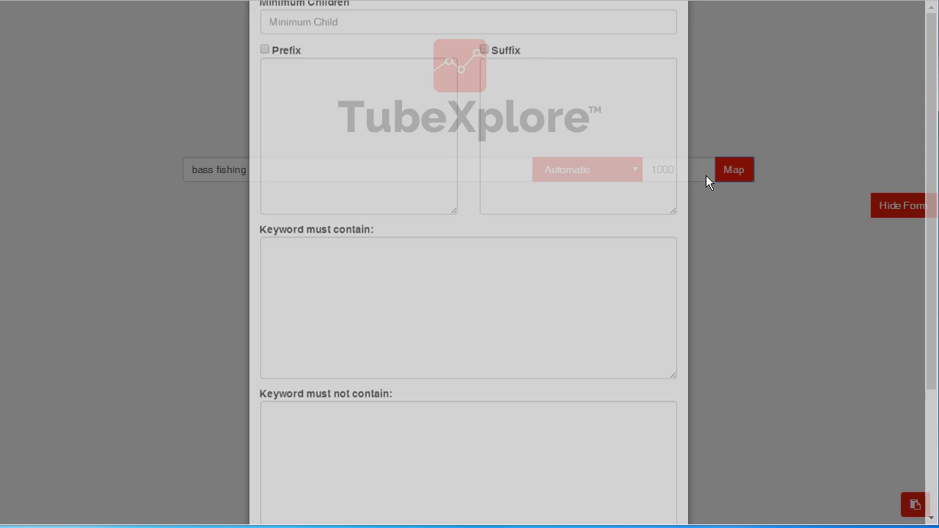
# - Restrict the map to terms with child terms and set the minimum children to 5
pyautogui.click(265, 49)
pyautogui.click(292, 97)
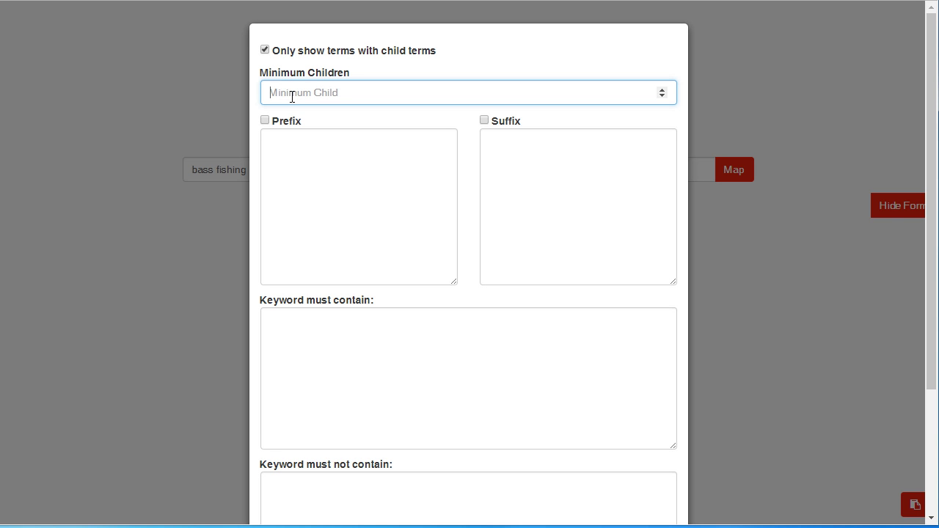
pyautogui.write('5')
# - Enable prefixes for the map and list the letters a to z, one per line
pyautogui.click(265, 121)
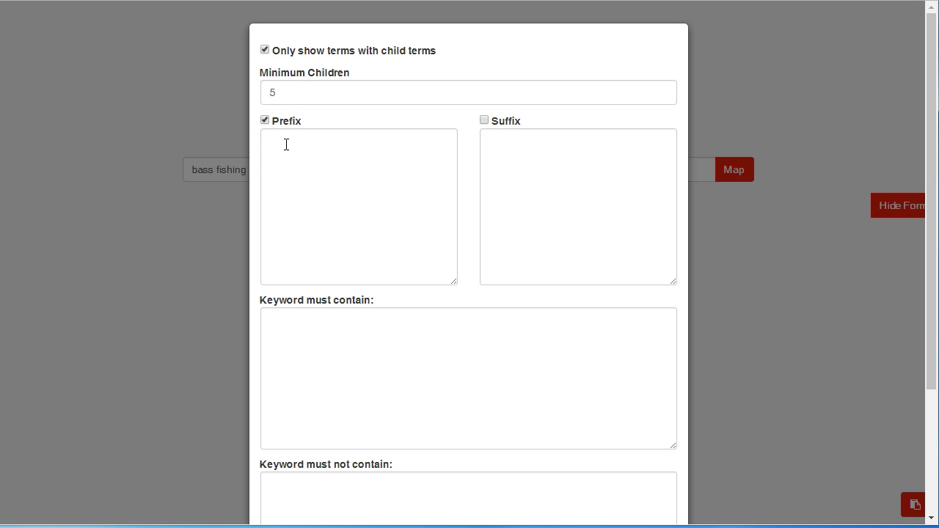
pyautogui.click(323, 148)
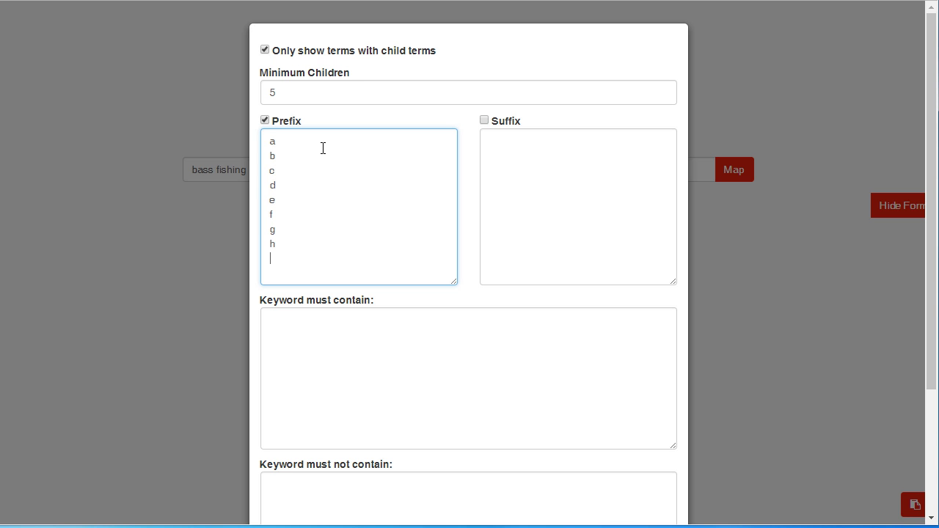
pyautogui.write('a b c d e f g h i j k l m n ')
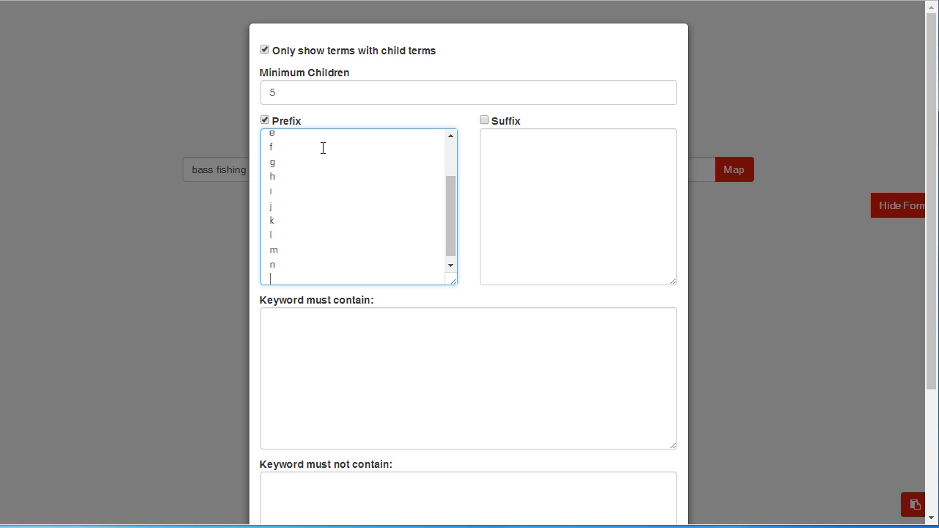
pyautogui.write('o p q r s t u v w x')
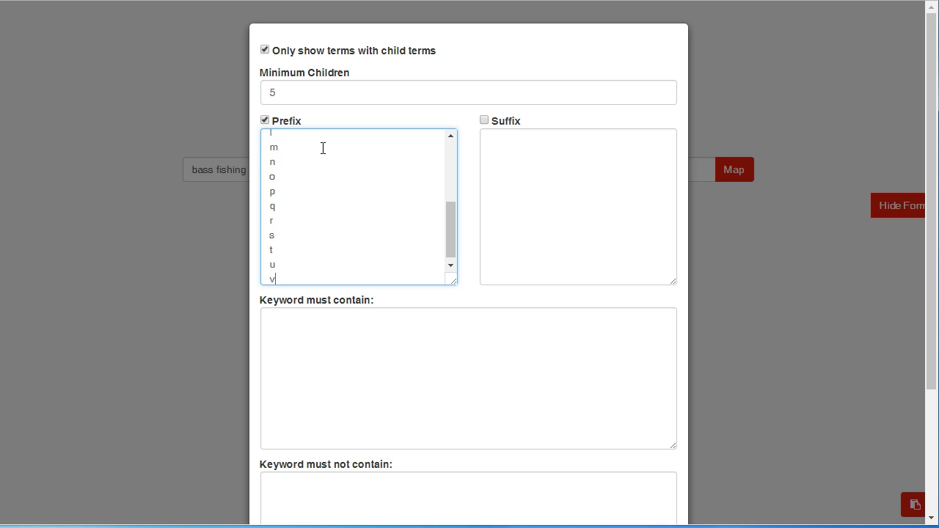
pyautogui.write(' y z')
# - Enable suffixes for the map and list the letters a to z, one per line, without a trailing blank line
pyautogui.click(485, 120)
pyautogui.click(505, 144)
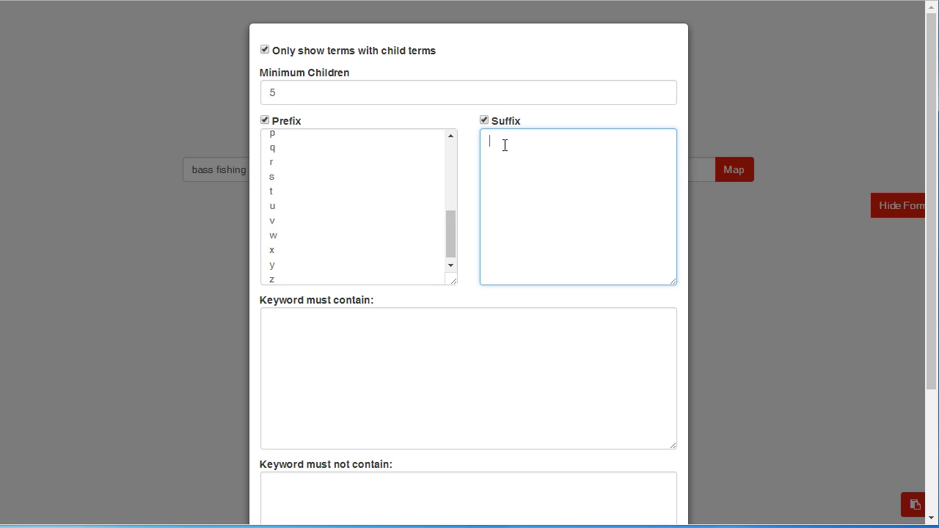
pyautogui.write('a b c d e f g h i j k l m n o p q r s t u v w x y z')
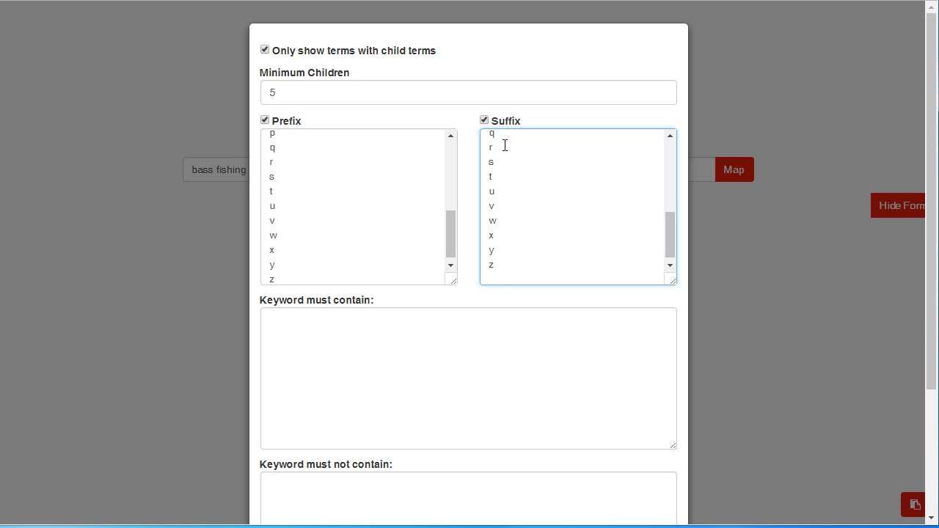
pyautogui.press('BackSpace')
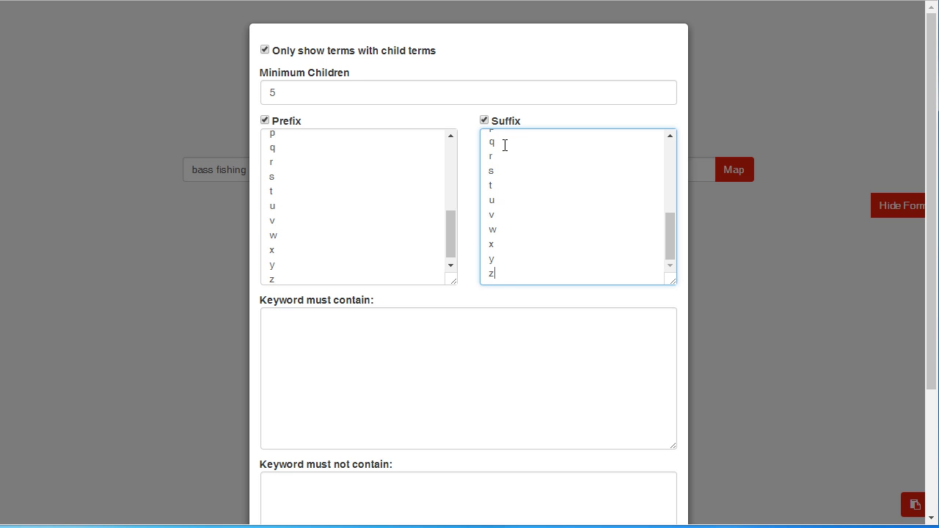
# - Require the keywords "bass" and "fishing", exclude "game" and "xbox", and start generating the map
pyautogui.moveTo(932, 161); pyautogui.dragTo(929, 298)
pyautogui.click(359, 225)
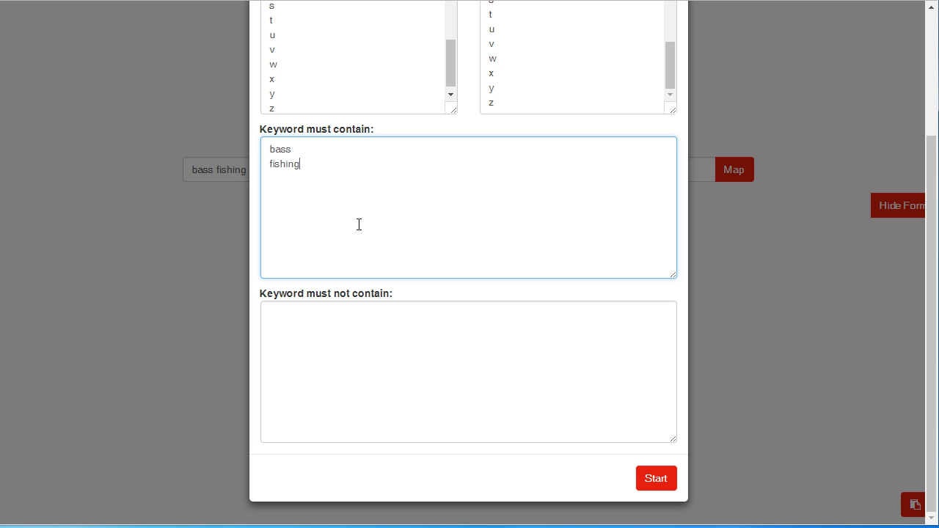
pyautogui.click(352, 354)
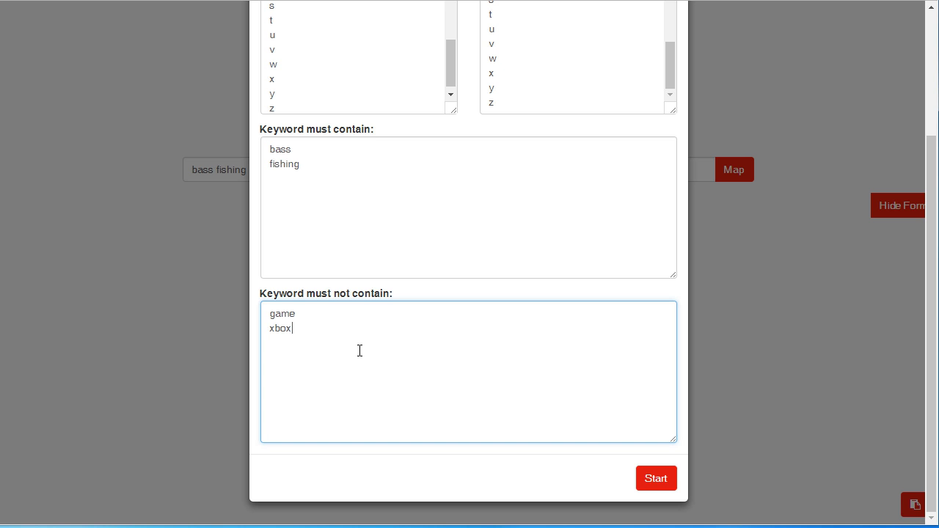
pyautogui.click(666, 484)
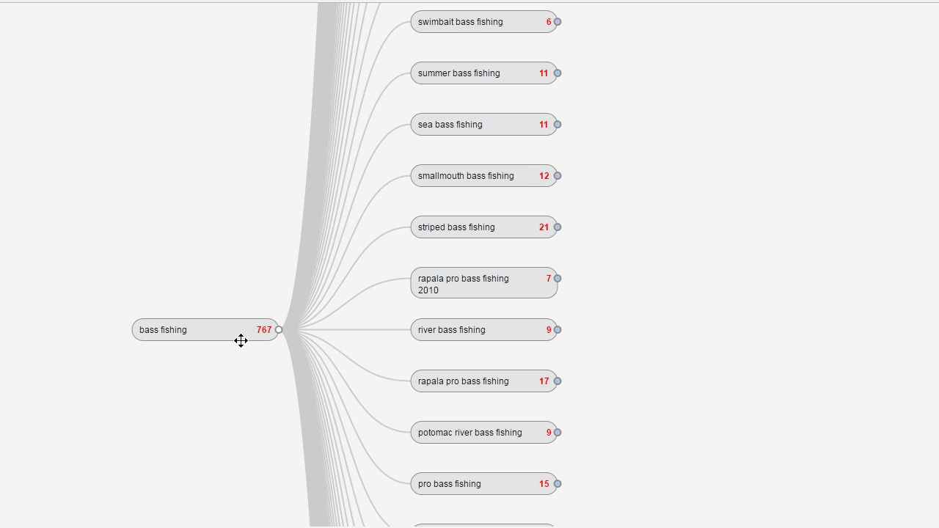
# - Expand the "best bass fishing" branch in the generated map, followed by its "best bass fishing lures" keyword
pyautogui.scroll(-3, 637, 279)
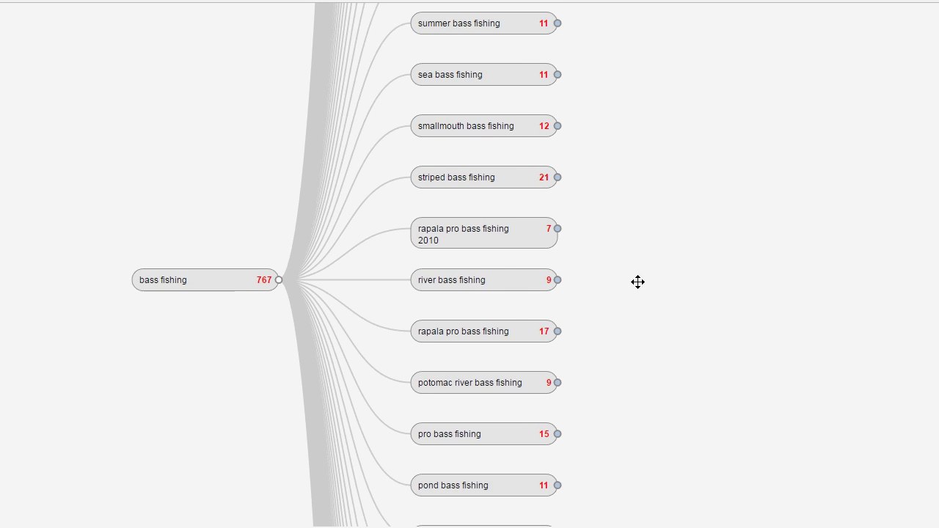
pyautogui.scroll(-5, 639, 404)
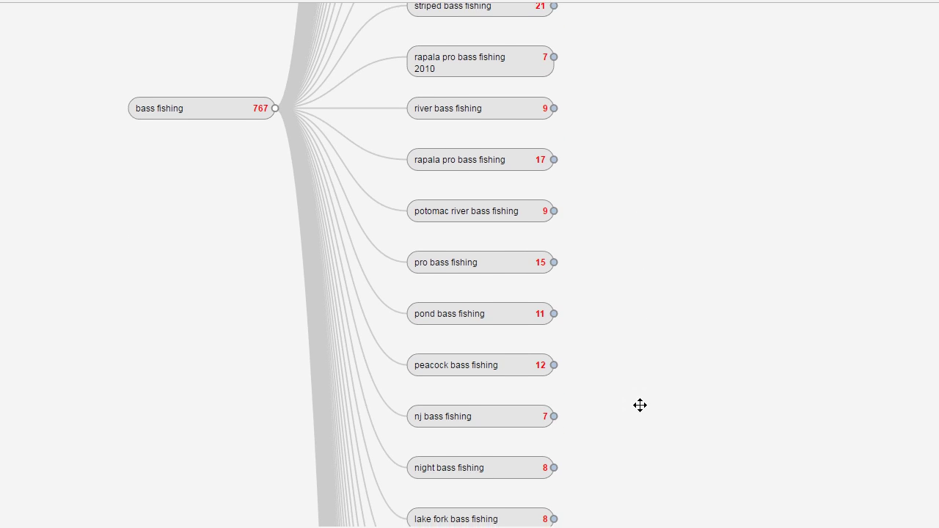
pyautogui.scroll(-5, 636, 417)
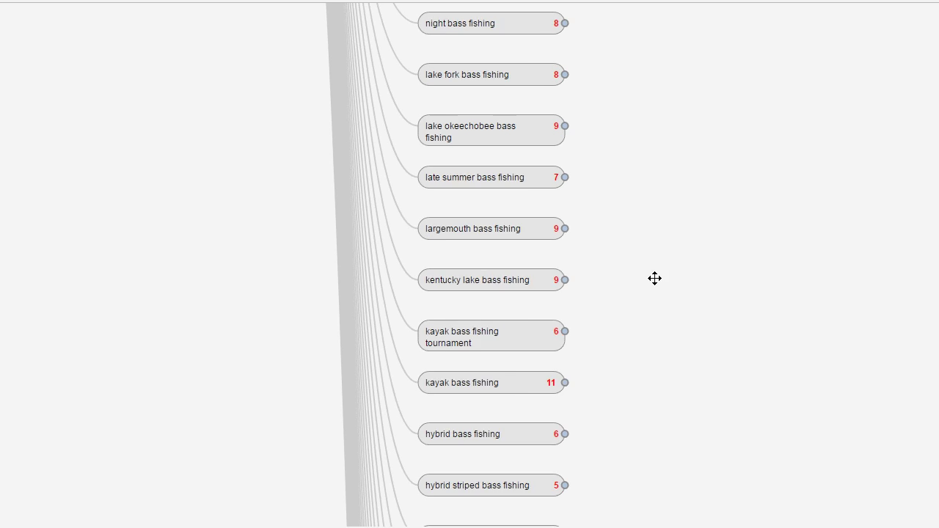
pyautogui.scroll(-5, 620, 455)
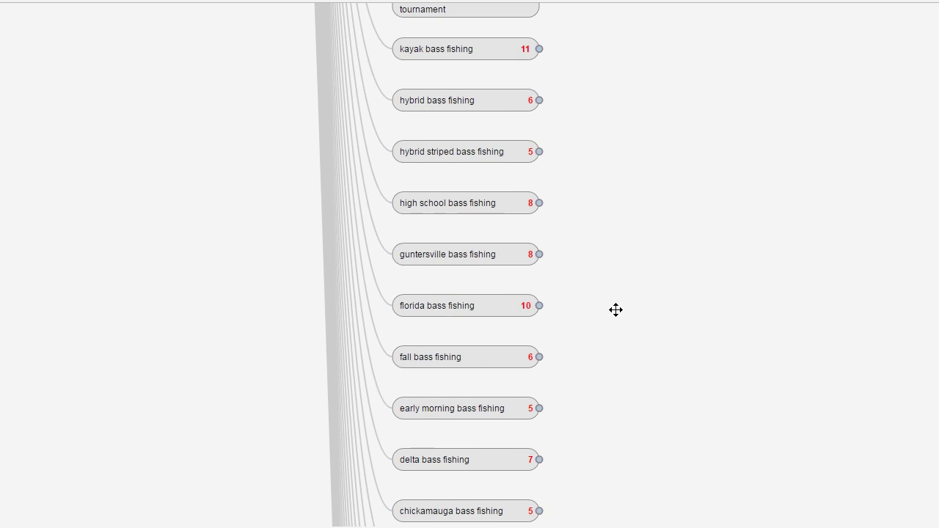
pyautogui.moveTo(636, 397); pyautogui.dragTo(605, 126)
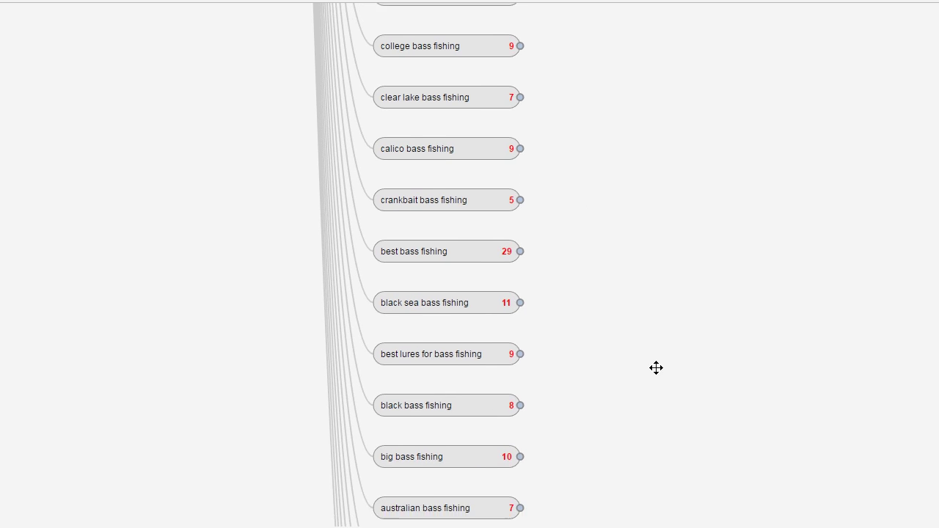
pyautogui.moveTo(656, 367); pyautogui.dragTo(528, 316)
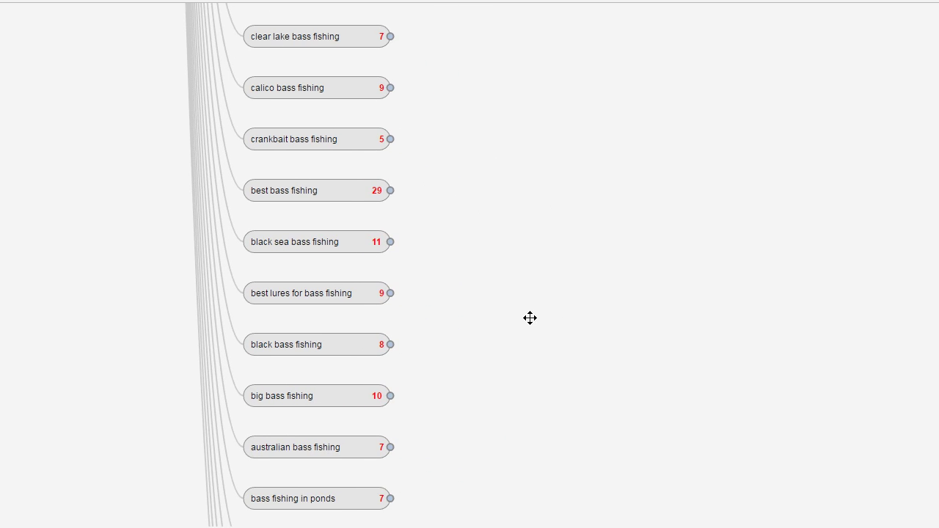
pyautogui.click(382, 190)
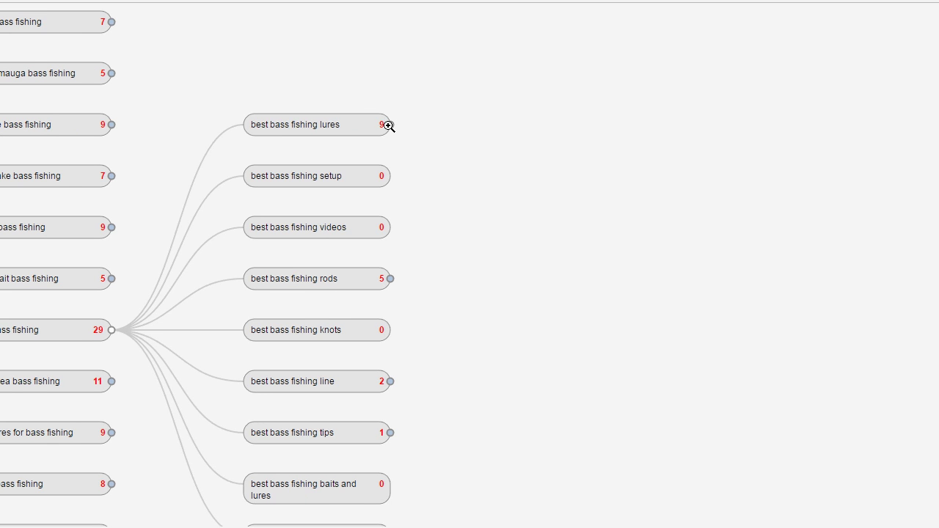
pyautogui.click(389, 125)
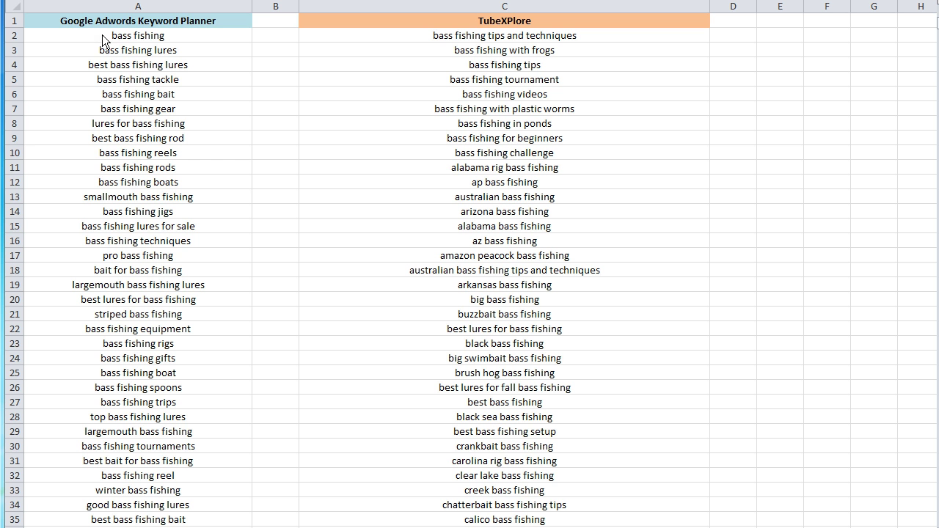
# - In the Excel comparison sheet, review the Google Adwords Keyword Planner column beside TubeXPlore down to its last keyword and return to the first
pyautogui.click(147, 36)
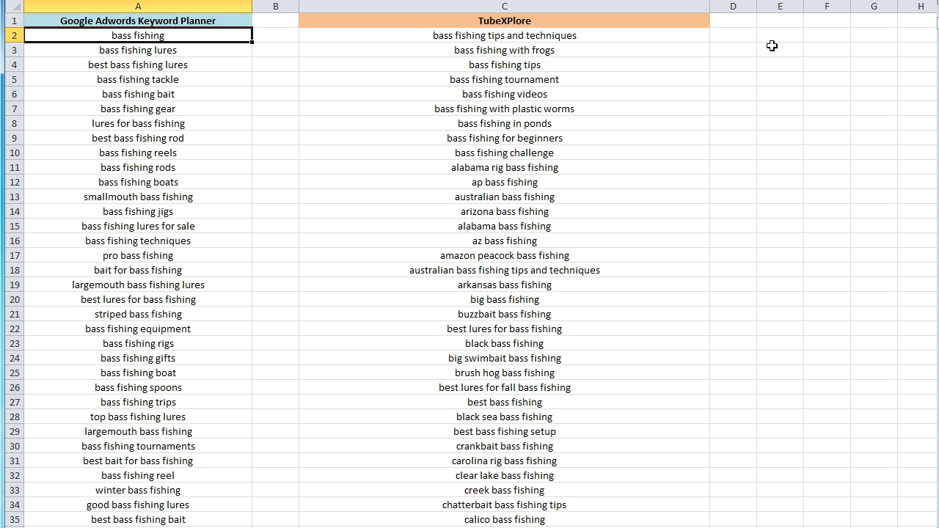
pyautogui.scroll(-20, 220, 261)
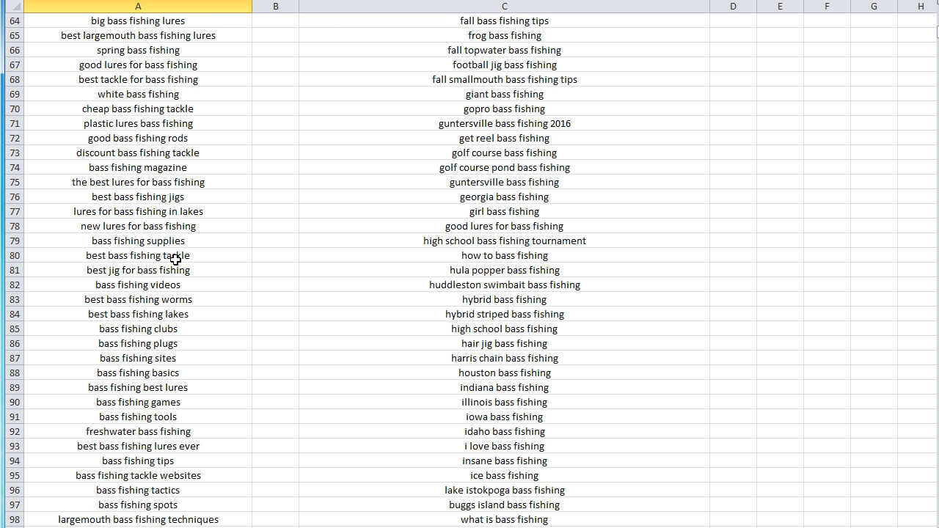
pyautogui.scroll(-3, 178, 259)
pyautogui.click(145, 298)
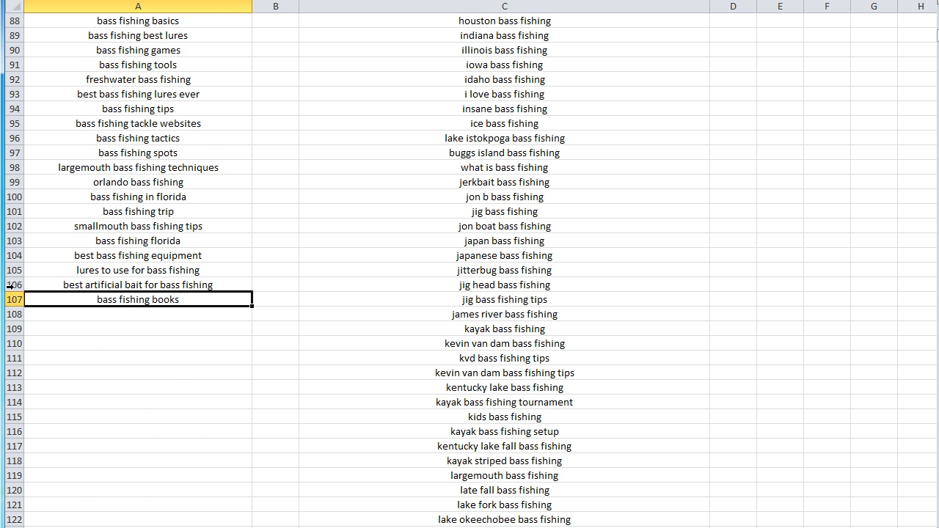
pyautogui.scroll(20, 161, 291)
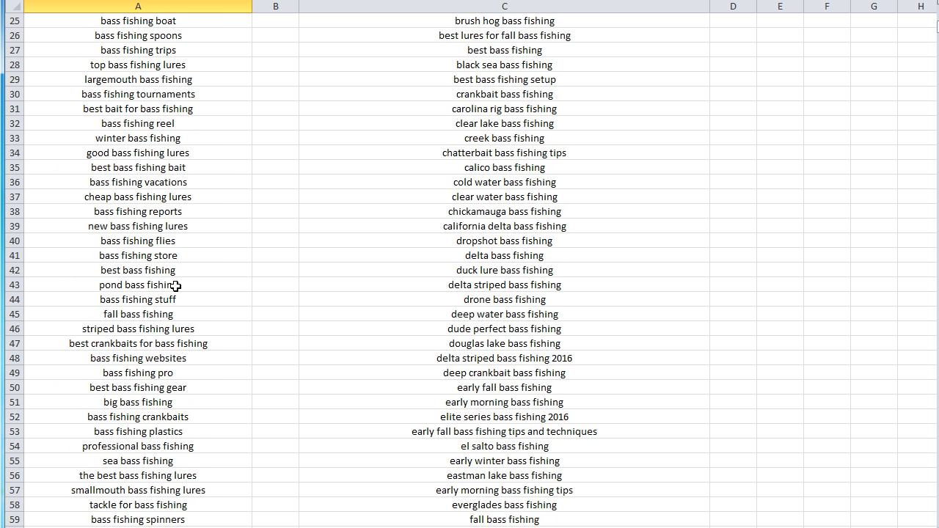
pyautogui.scroll(2, 173, 291)
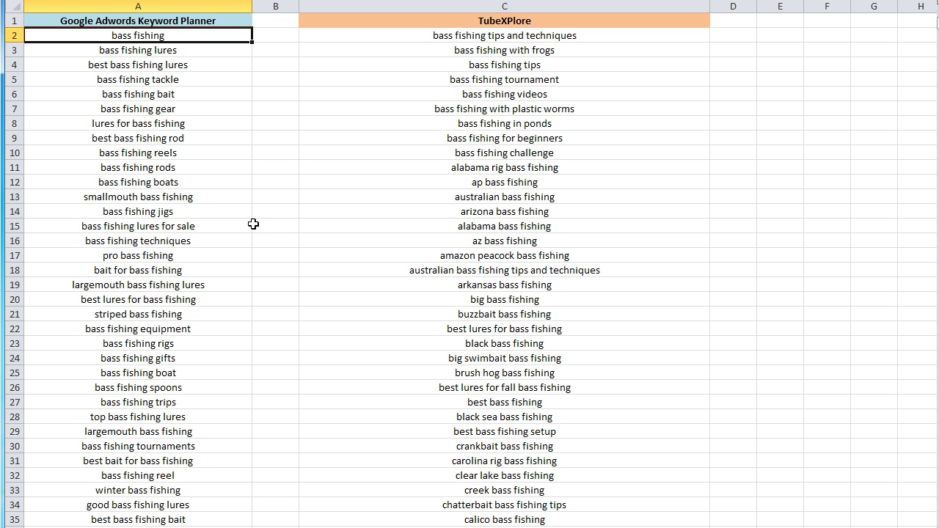
# - Compare the uppermost keywords and headers of the Google Adwords Keyword Planner column with those of the TubeXPlore column
pyautogui.click(119, 82)
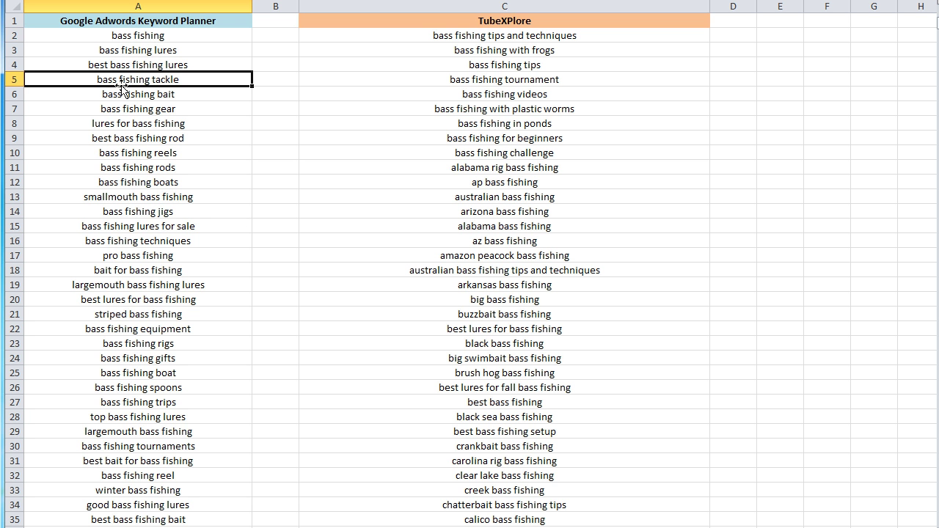
pyautogui.click(160, 126)
pyautogui.click(160, 169)
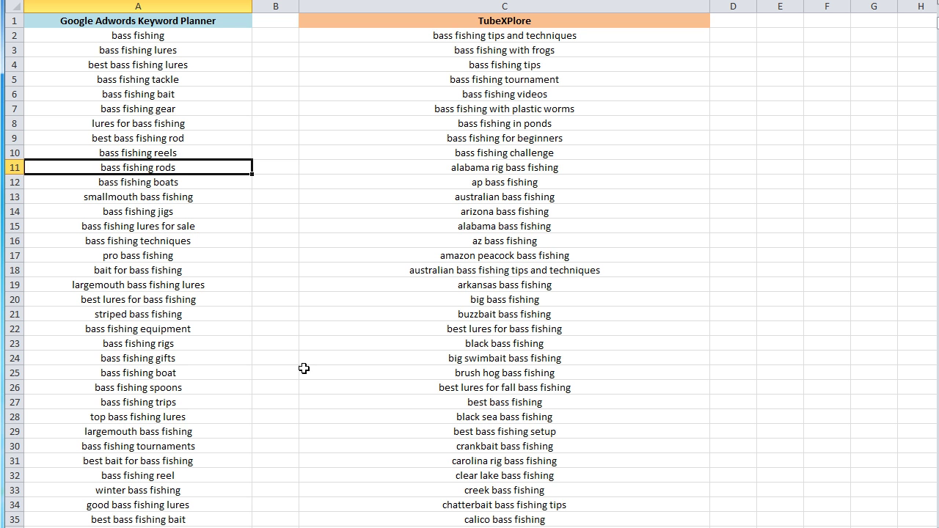
pyautogui.click(179, 112)
pyautogui.click(525, 18)
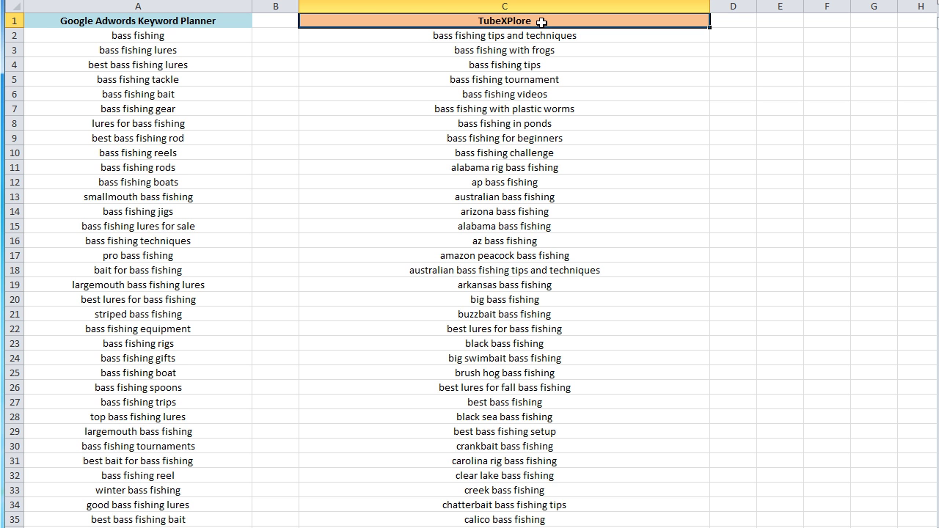
pyautogui.click(541, 88)
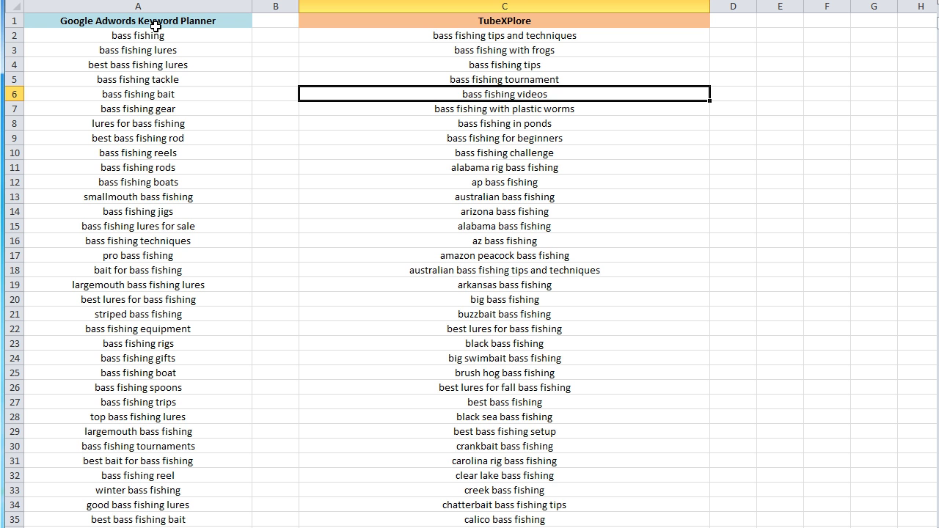
pyautogui.click(531, 111)
pyautogui.click(528, 96)
pyautogui.click(132, 21)
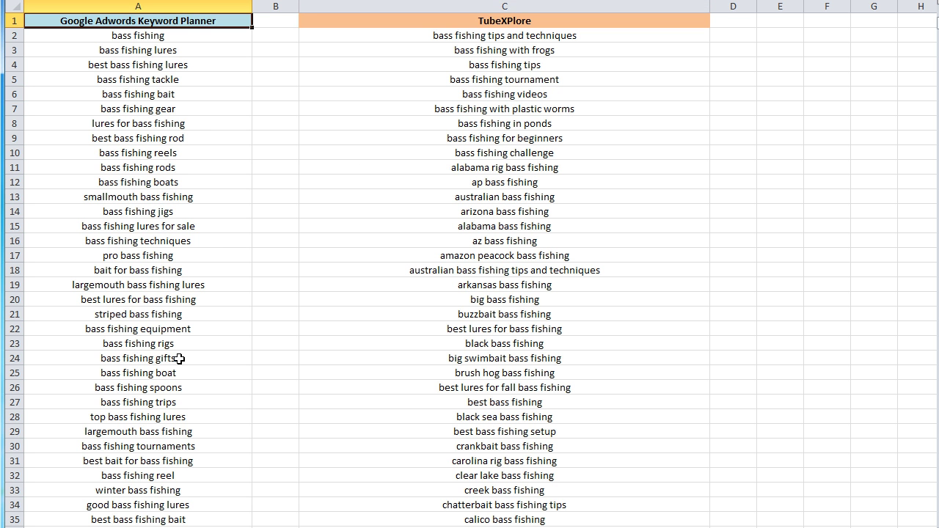
pyautogui.click(553, 24)
# - Locate the last Keyword Planner keyword, "bass fishing books", and check the TubeXPlore entry in the same row
pyautogui.scroll(-18, 510, 276)
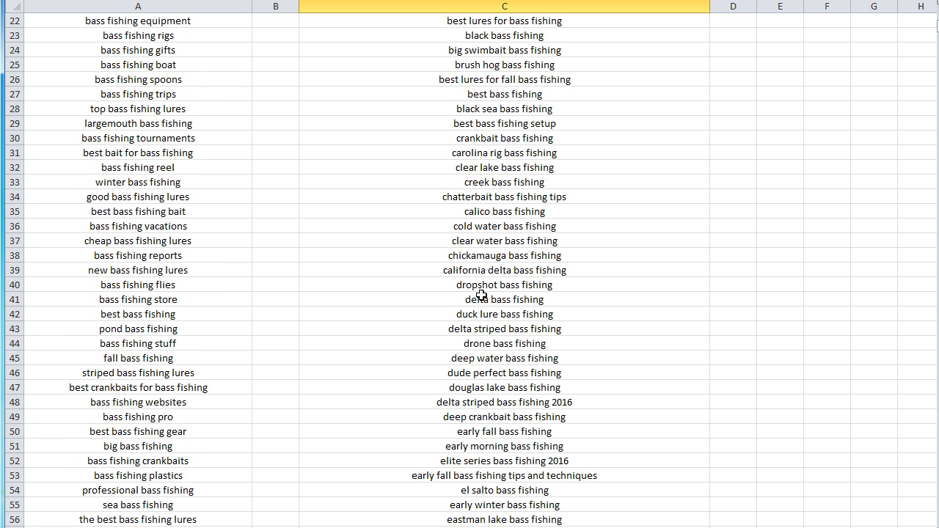
pyautogui.scroll(-13, 435, 298)
pyautogui.click(95, 211)
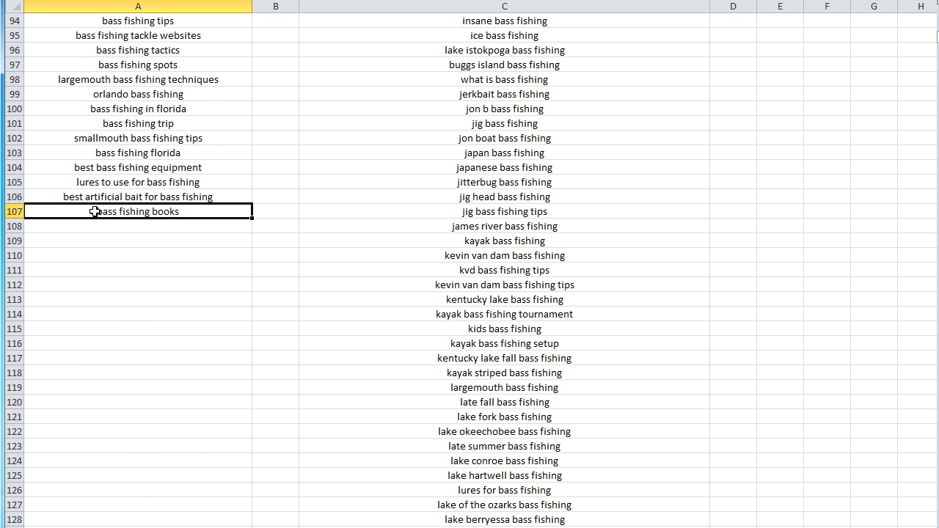
pyautogui.click(14, 212)
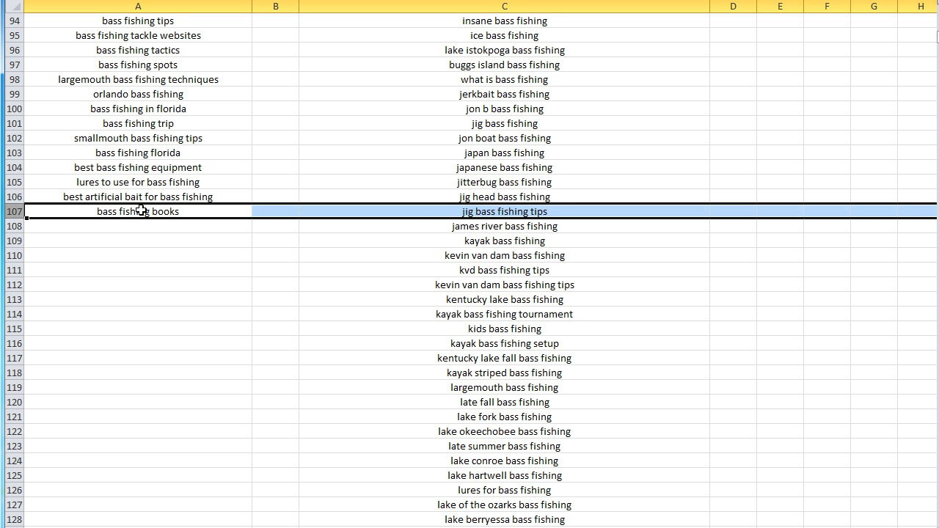
pyautogui.click(139, 210)
pyautogui.click(541, 210)
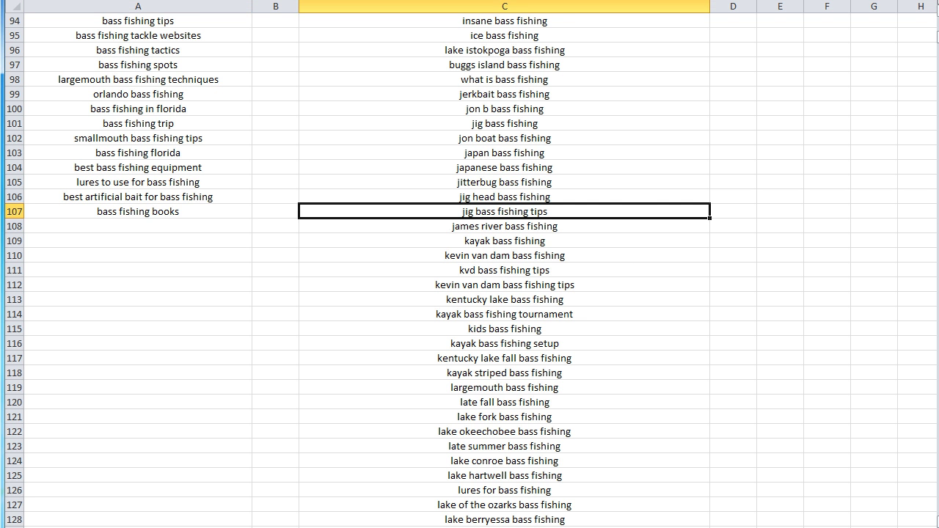
# - Skim the TubeXPlore column down to the keywords starting with "bass fishing z" and return to the first row
pyautogui.moveTo(937, 33); pyautogui.dragTo(937, 168)
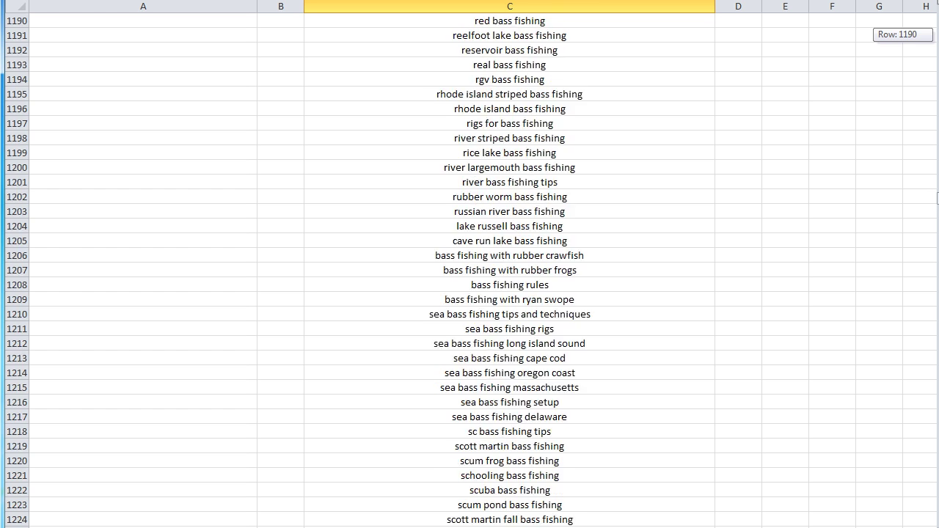
pyautogui.moveTo(937, 199); pyautogui.dragTo(937, 236)
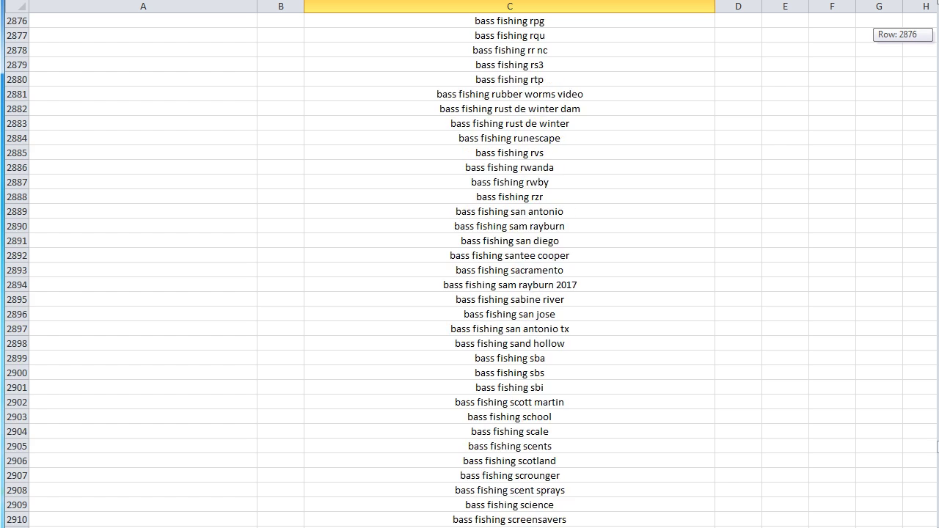
pyautogui.moveTo(938, 452); pyautogui.dragTo(938, 473)
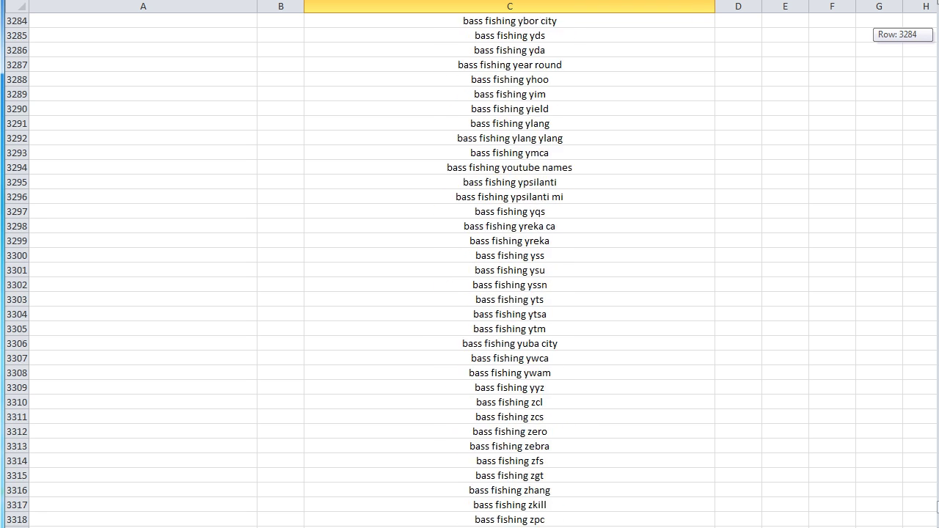
pyautogui.moveTo(937, 506); pyautogui.dragTo(937, 22)
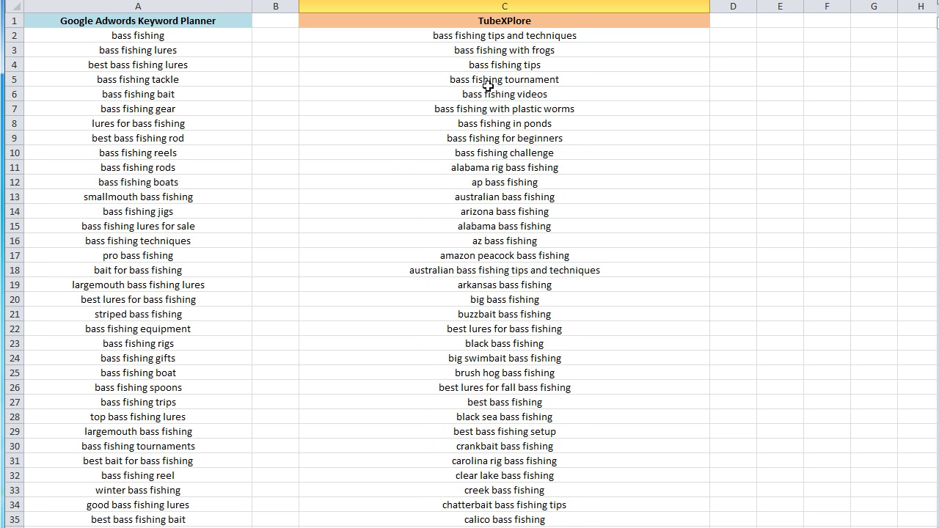
# - Examine how the topics in the first 14 rows differ between the Keyword Planner and TubeXPlore columns
pyautogui.click(493, 66)
pyautogui.click(521, 166)
pyautogui.click(522, 195)
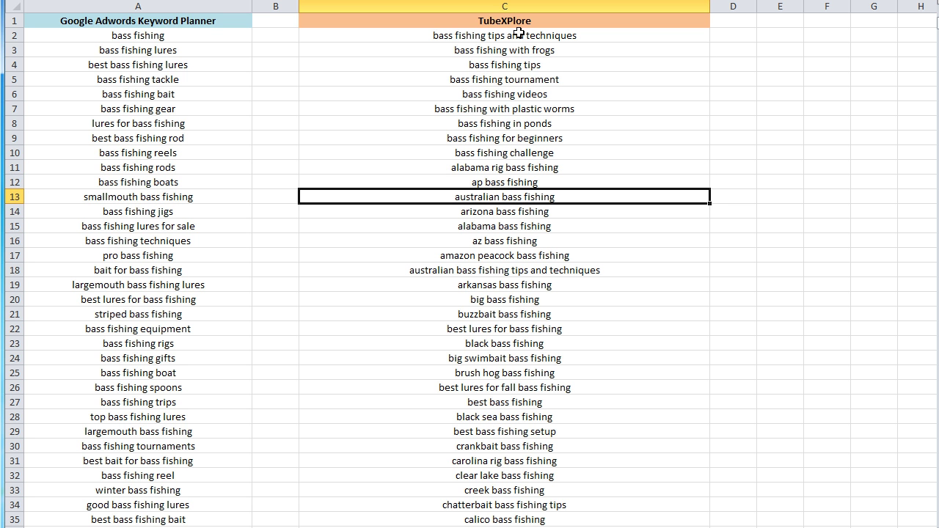
pyautogui.click(176, 38)
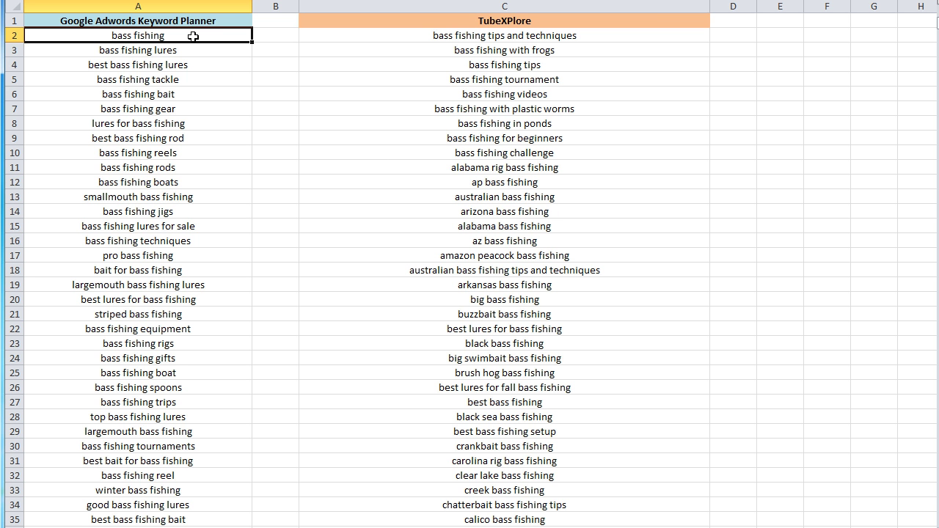
pyautogui.click(195, 107)
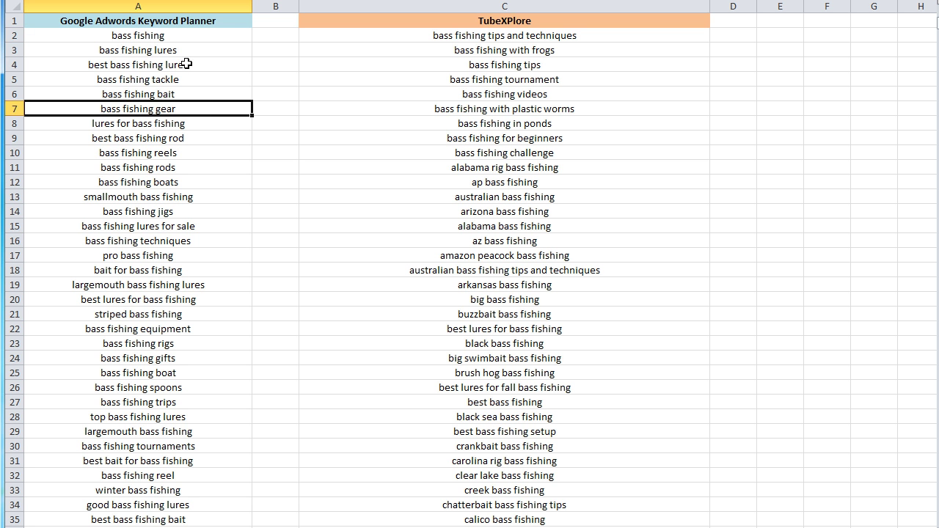
pyautogui.press('Down')
pyautogui.press('Down')
pyautogui.press('Down')
pyautogui.click(474, 36)
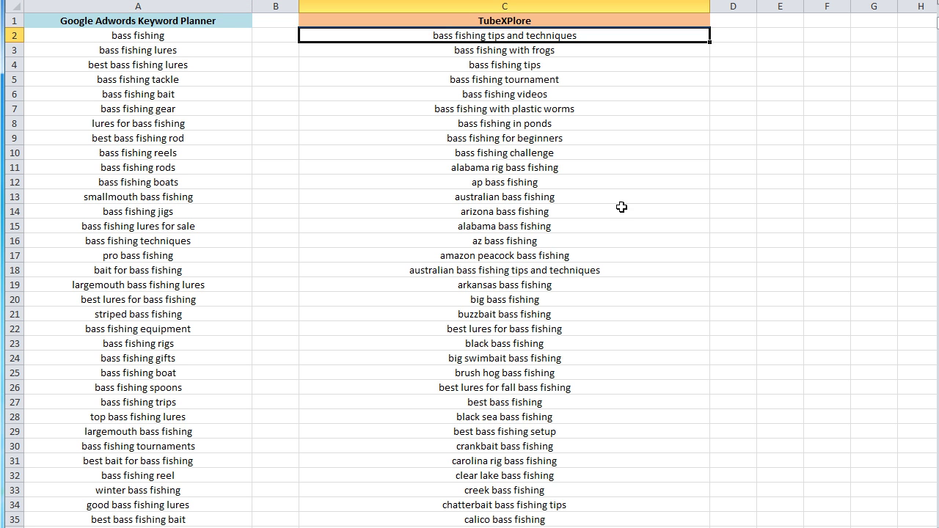
pyautogui.click(515, 111)
pyautogui.click(524, 158)
pyautogui.click(515, 217)
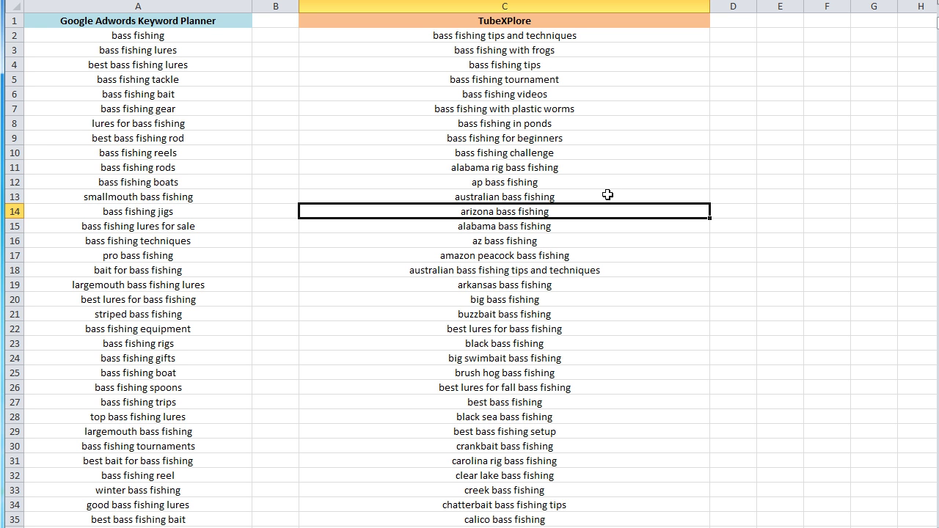
pyautogui.click(550, 137)
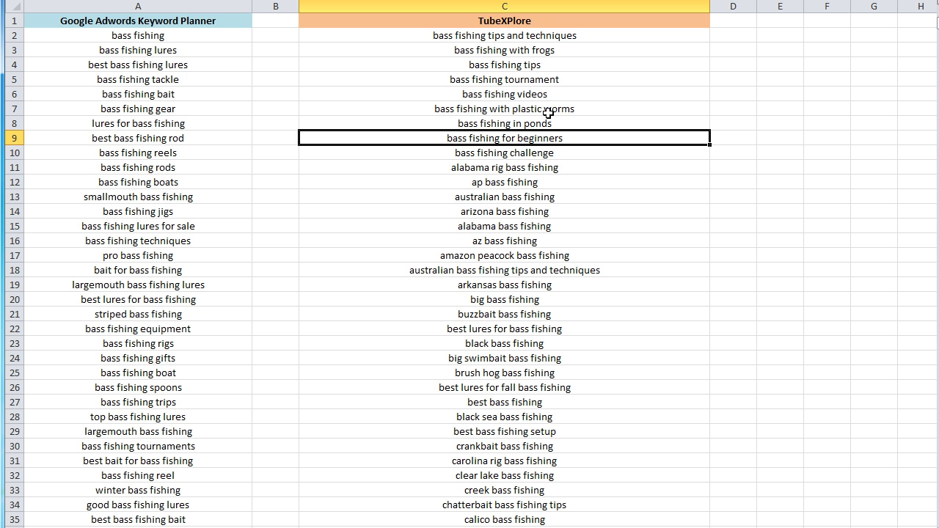
pyautogui.click(549, 112)
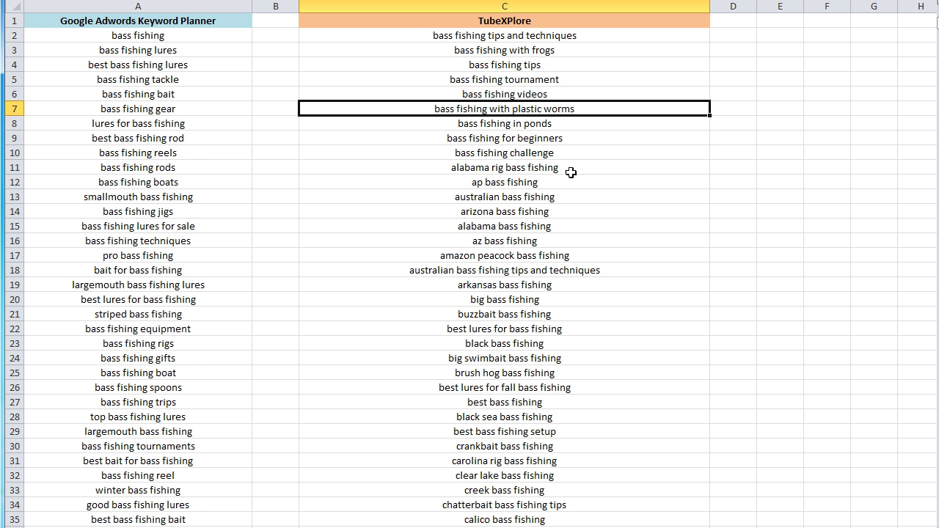
# - Review the TubeXPlore keywords around the seasonal "early fall" and "fall bass fishing" entries, continue past row 107, and return to the first row
pyautogui.scroll(-11, 597, 215)
pyautogui.scroll(-3, 593, 220)
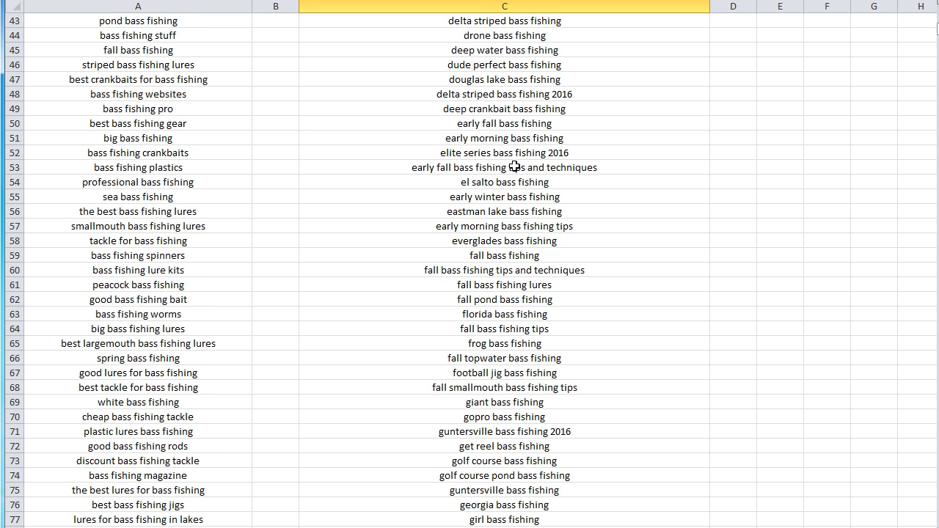
pyautogui.moveTo(513, 166); pyautogui.dragTo(527, 355)
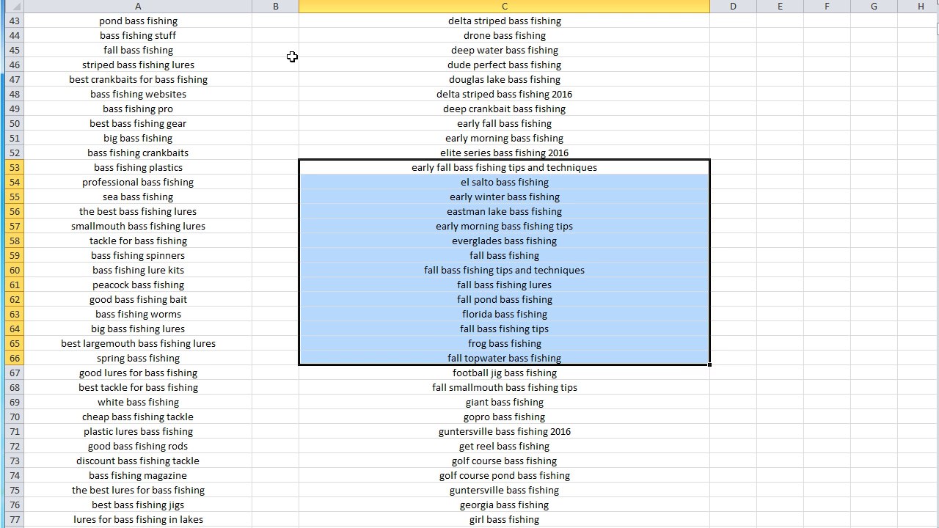
pyautogui.click(562, 153)
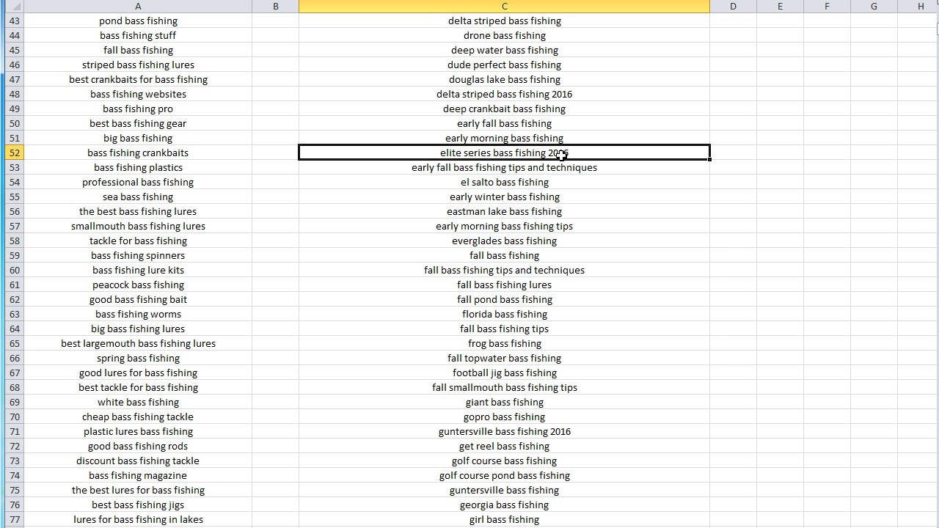
pyautogui.scroll(-5, 522, 226)
pyautogui.scroll(-6, 518, 235)
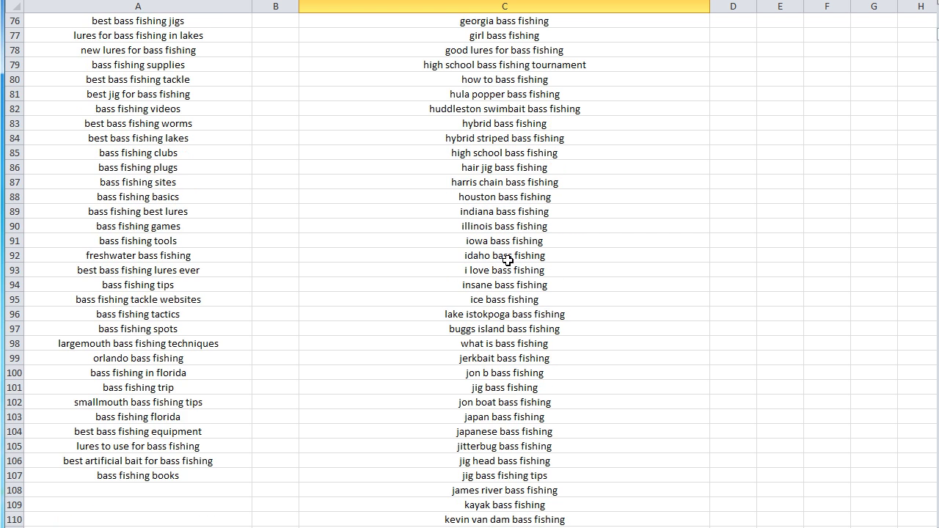
pyautogui.scroll(-1, 561, 280)
pyautogui.scroll(-9, 561, 281)
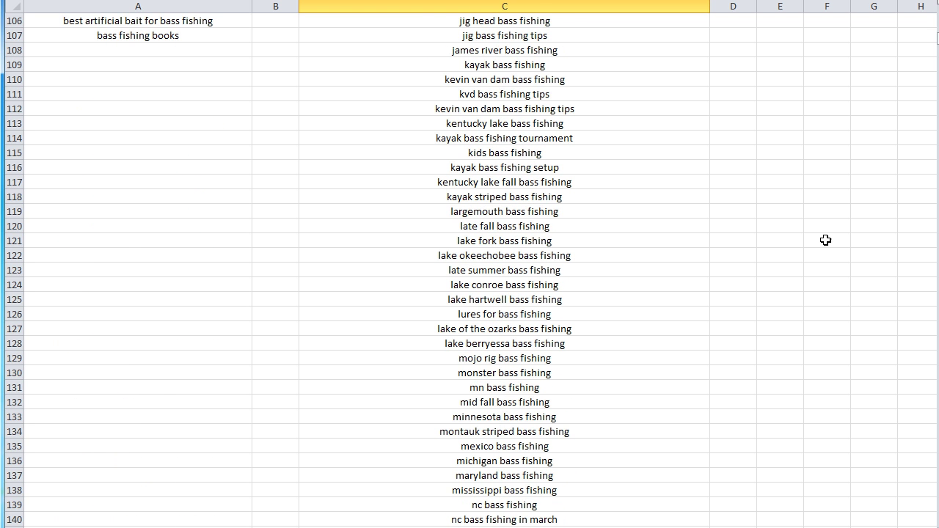
pyautogui.moveTo(937, 220); pyautogui.dragTo(936, 37)
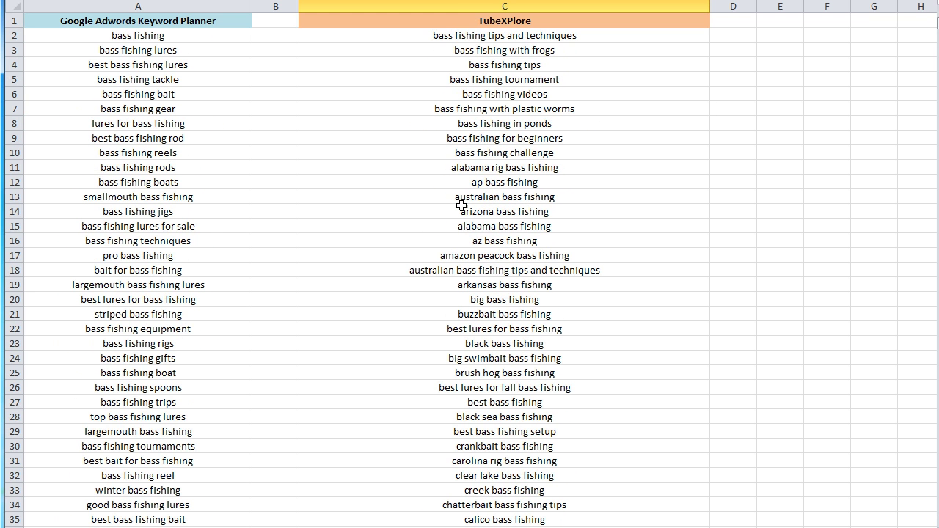
# - Highlight the Keyword Planner keywords from "bass fishing" to "good bass fishing lures" for review, and clear the selection
pyautogui.click(498, 184)
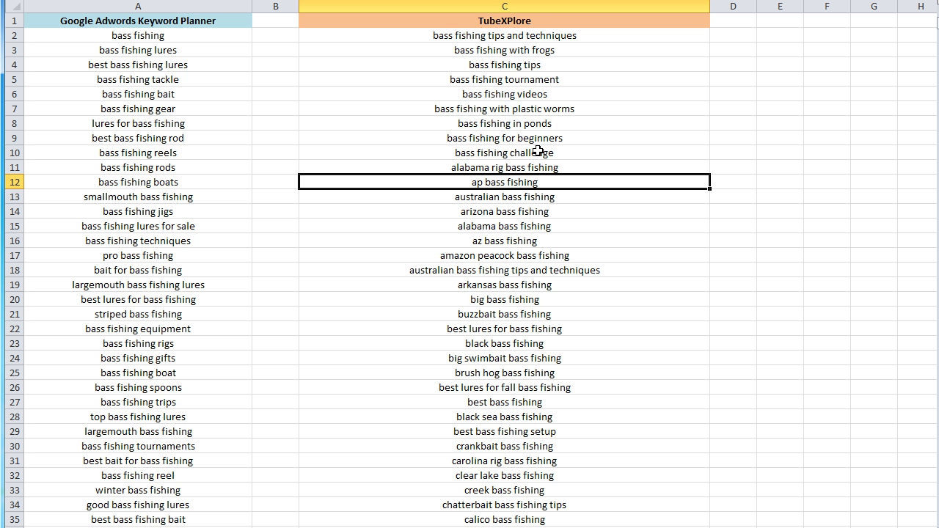
pyautogui.moveTo(119, 32); pyautogui.dragTo(112, 452)
pyautogui.click(172, 198)
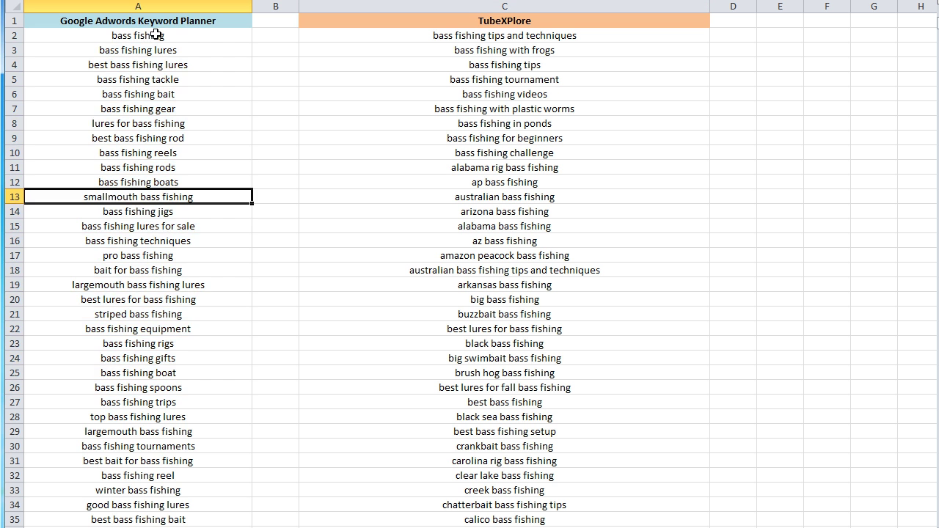
pyautogui.moveTo(151, 33); pyautogui.dragTo(156, 510)
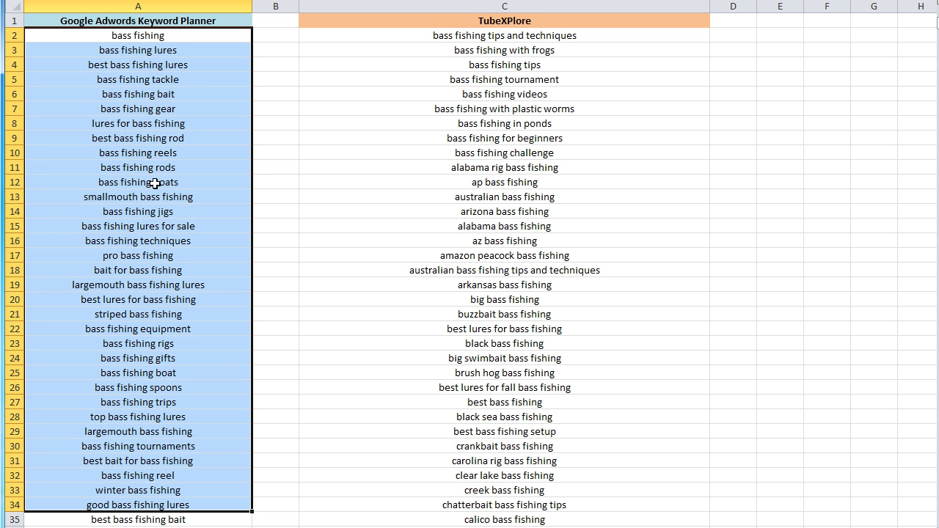
pyautogui.click(600, 140)
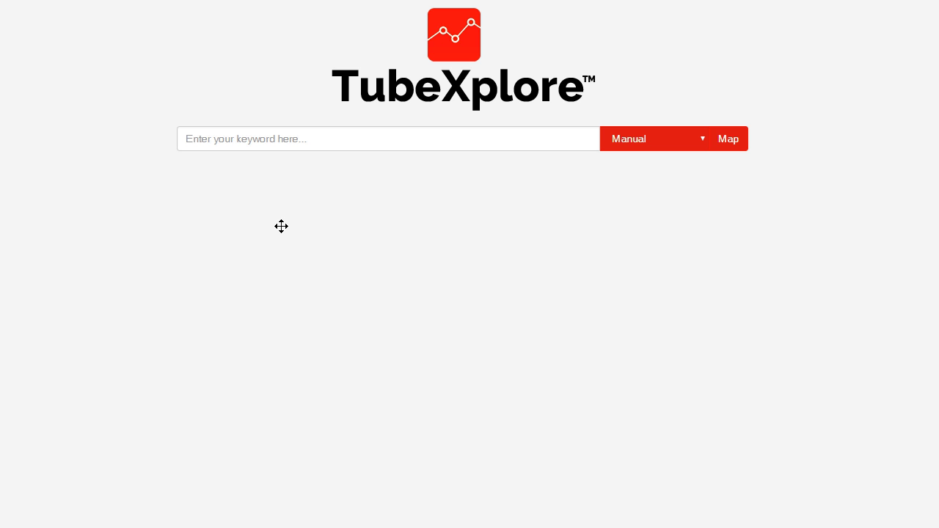
# - Switch to TubeXplore and map the keyword "ipod" in Manual mode
pyautogui.click(245, 145)
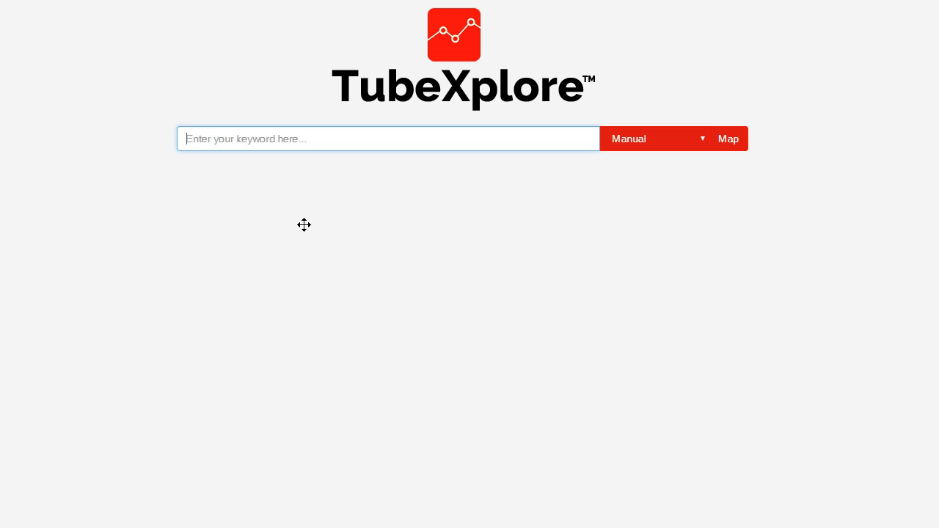
pyautogui.write('ipod')
pyautogui.press('Return')
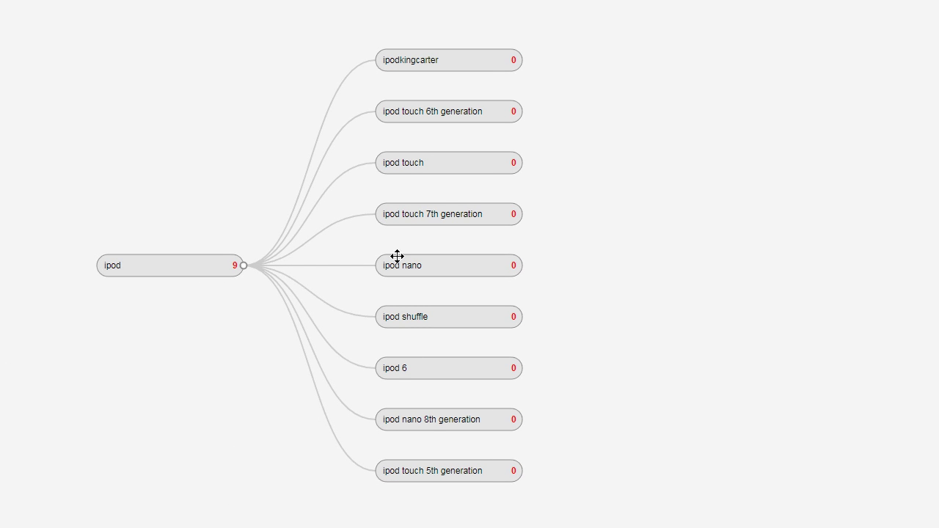
# - Expand the "ipod touch" keyword in the map, followed by its "ipod touch 6" suggestion
pyautogui.click(398, 171)
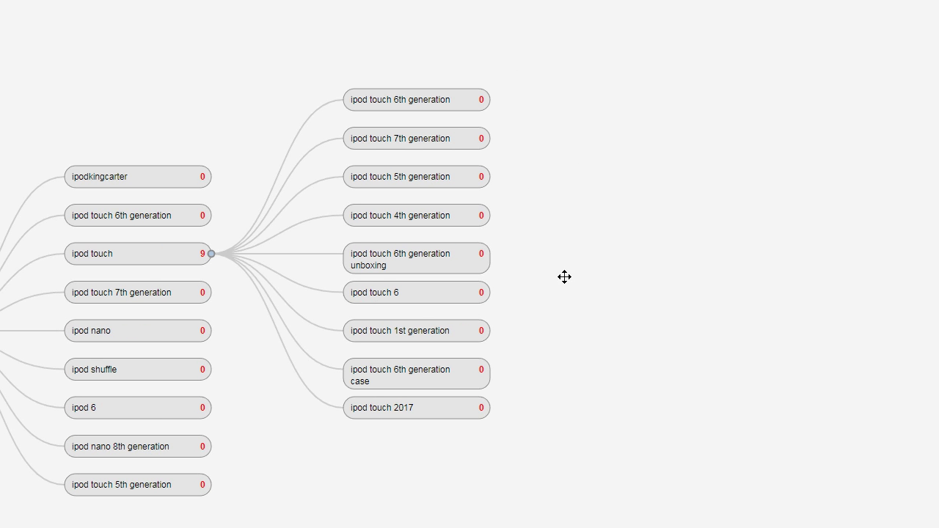
pyautogui.click(379, 302)
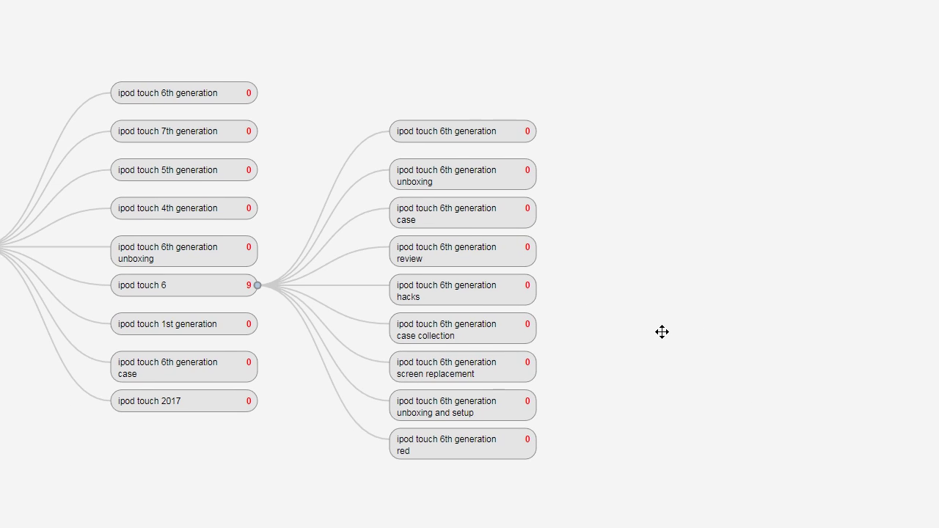
pyautogui.moveTo(660, 331); pyautogui.dragTo(932, 335)
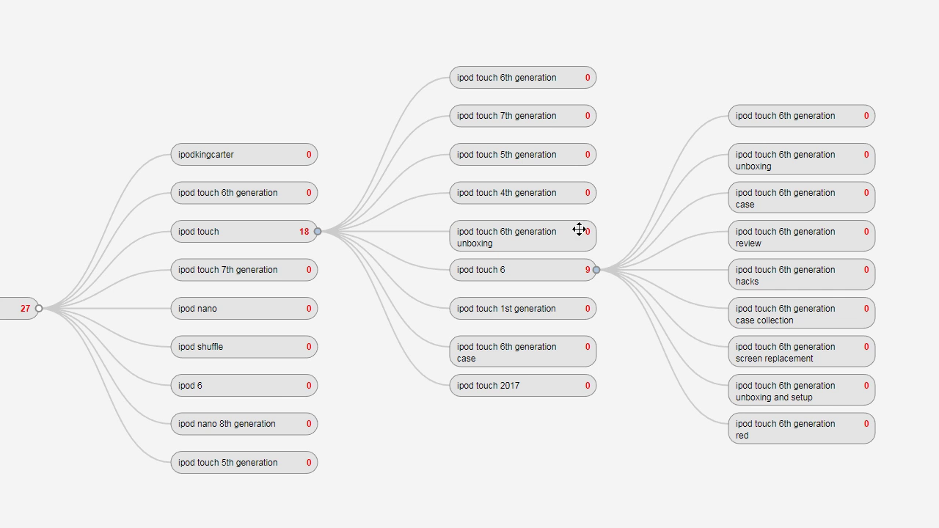
pyautogui.moveTo(22, 228); pyautogui.dragTo(81, 245)
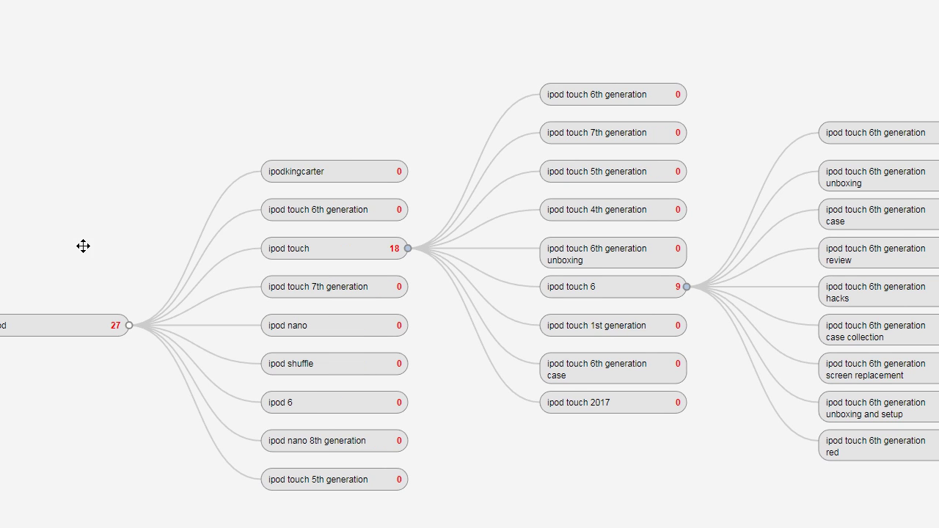
# - Collapse the "ipod touch 6" branch and its parent "ipod touch" branch in the map
pyautogui.click(687, 287)
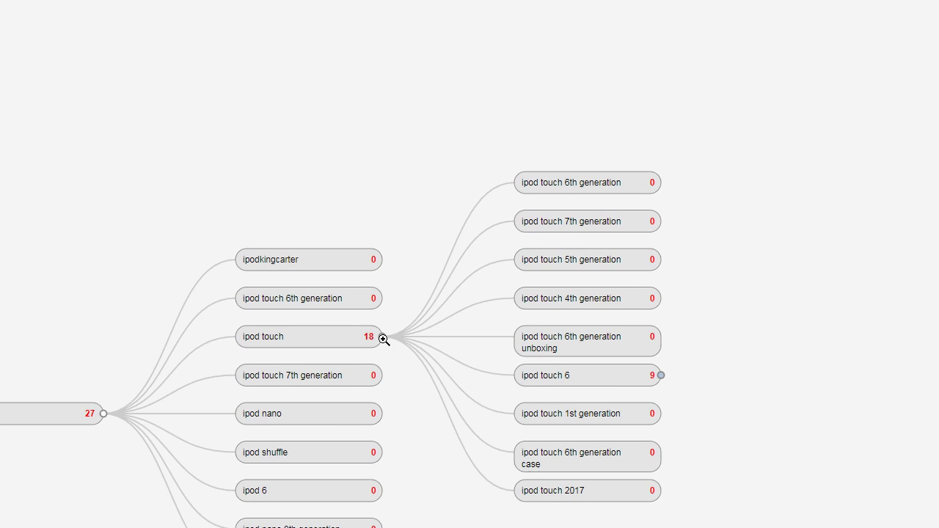
pyautogui.click(379, 338)
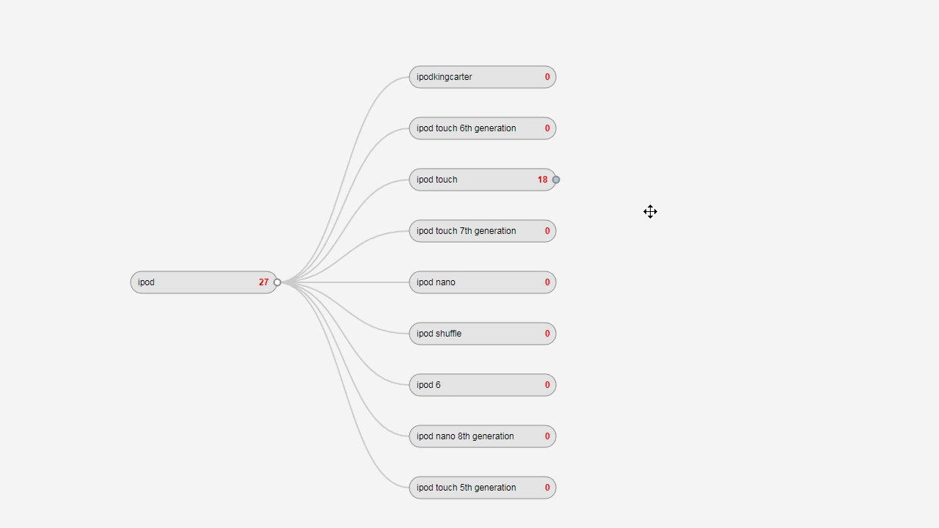
pyautogui.moveTo(650, 203)
pyautogui.mouseDown()
pyautogui.moveTo(653, 222)
pyautogui.moveTo(652, 207)
pyautogui.mouseUp()
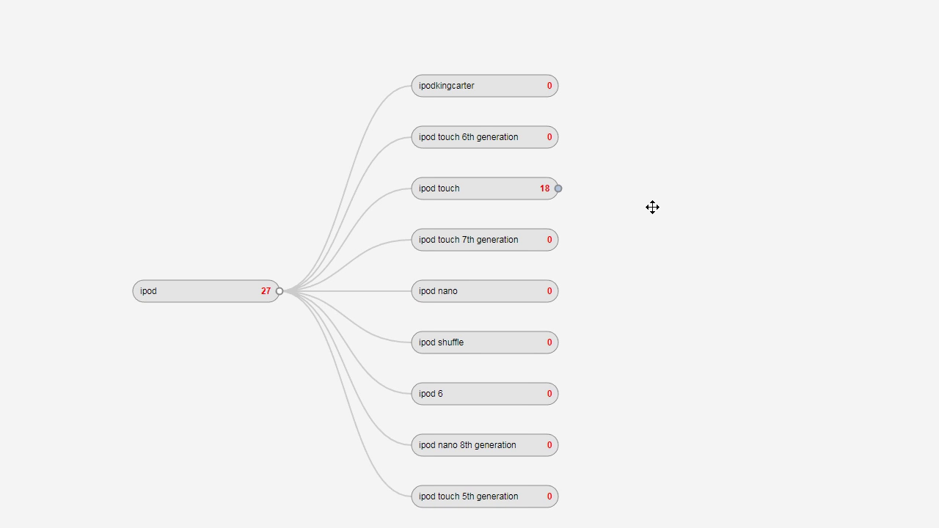